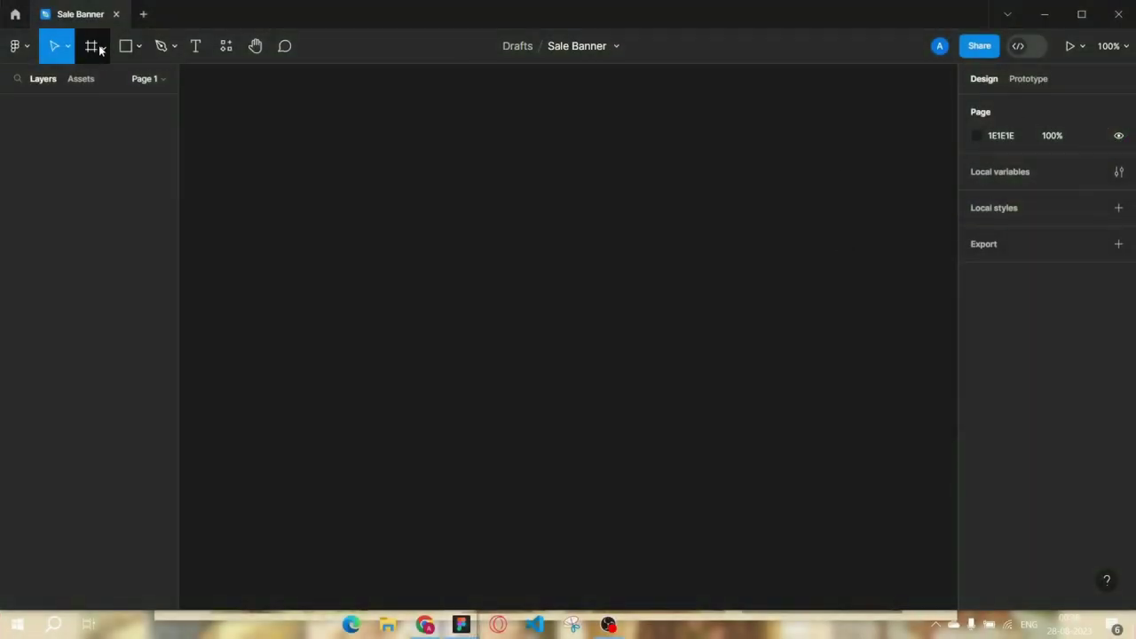
Add a 1920×1080 Slide 16:9 frame to the canvas.
left_click(90, 45)
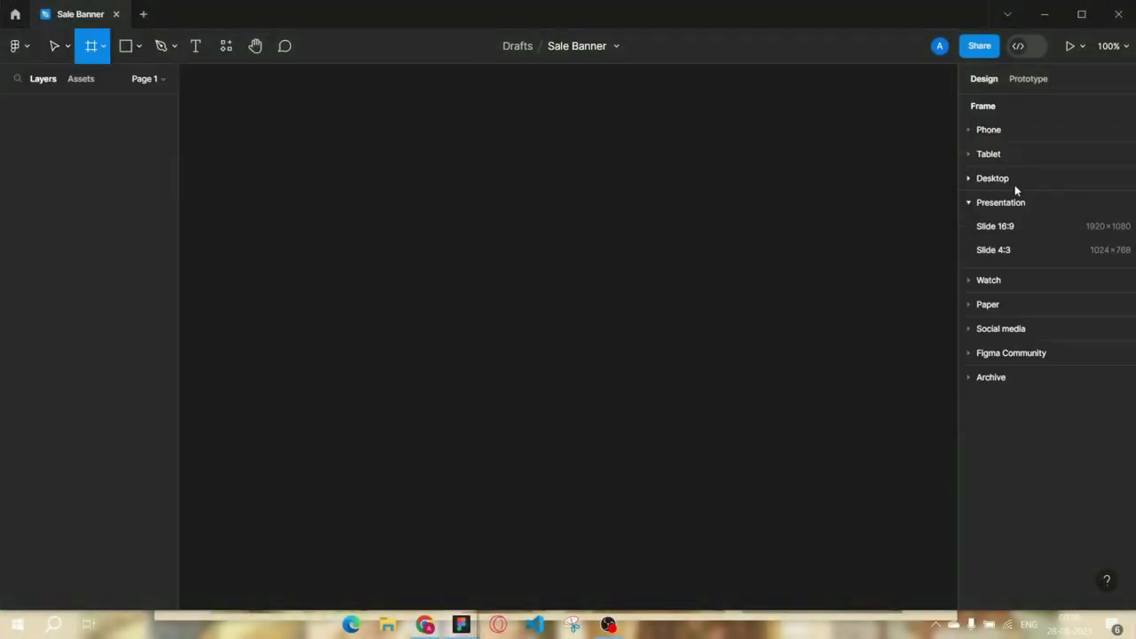
left_click(978, 283)
left_click(880, 96)
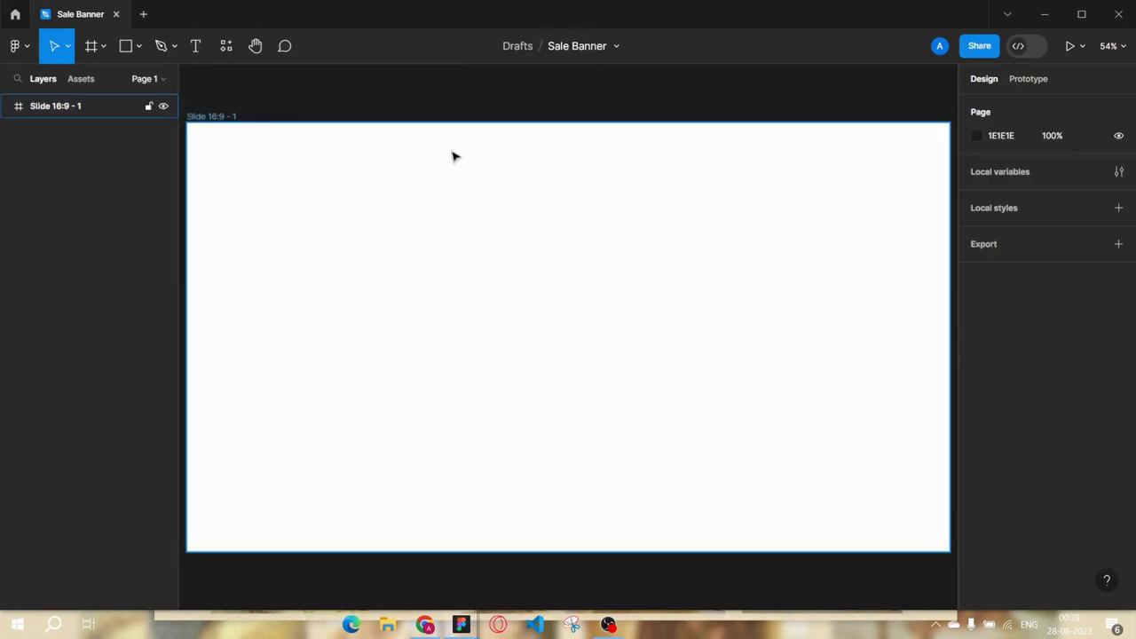
scroll(532, 168, "down", 2)
Draw four 100×100 swatch squares beside the slide with dark fills such as 000000.
left_click(125, 45)
left_click(831, 157)
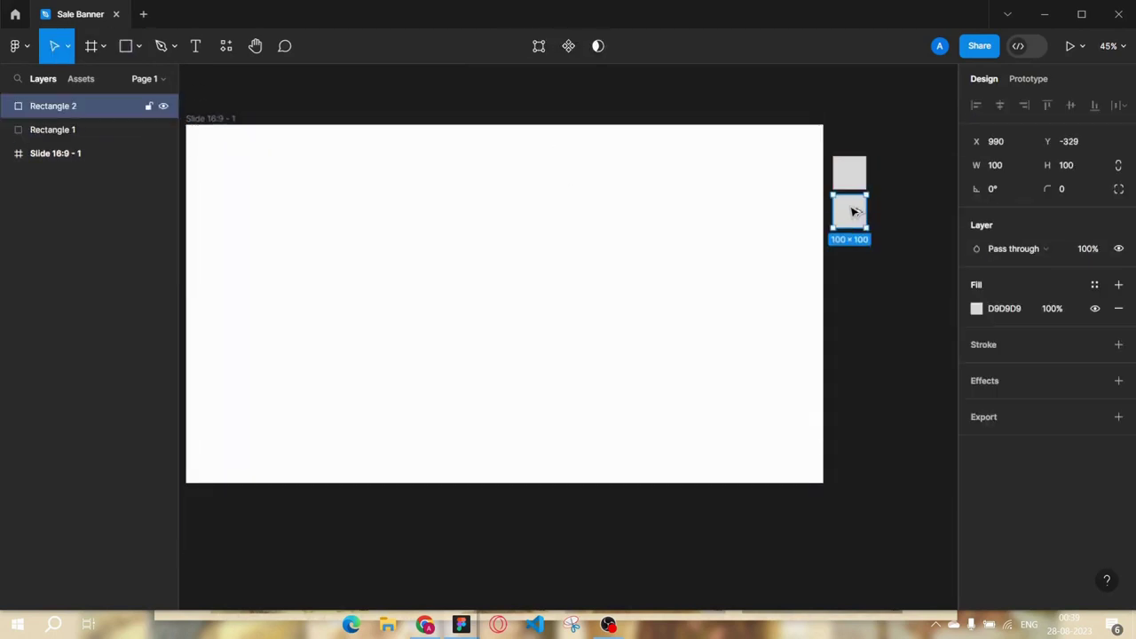
left_click(849, 174)
left_click(1004, 308)
type("000000")
left_click(849, 210)
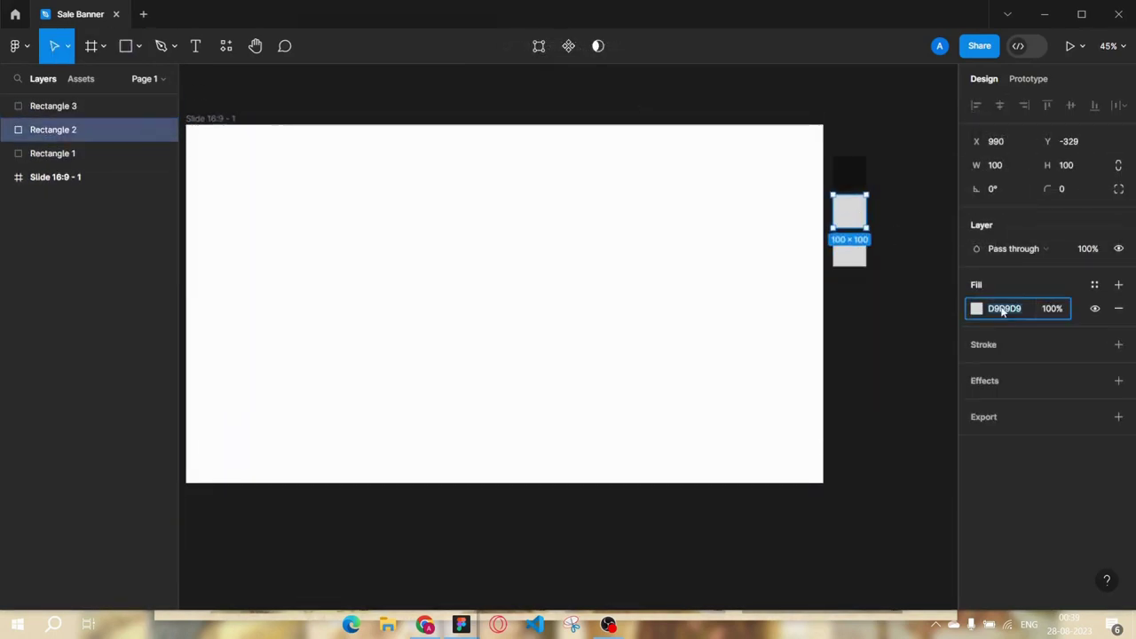
key("Return")
key("Tab")
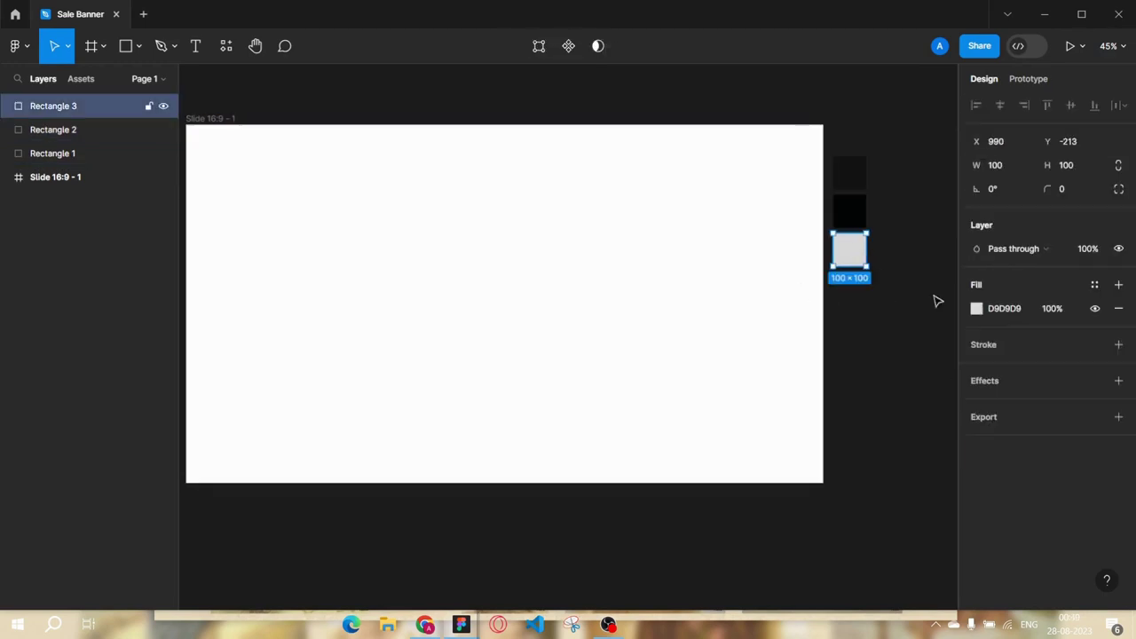
key("Tab")
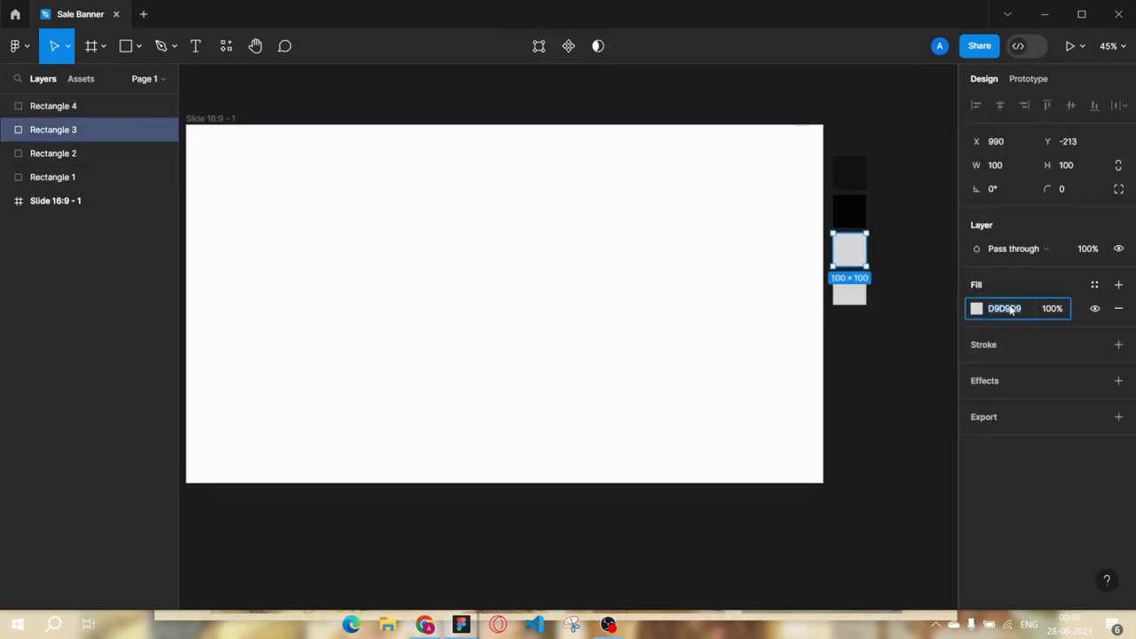
key("Return")
key("Tab")
key("Return")
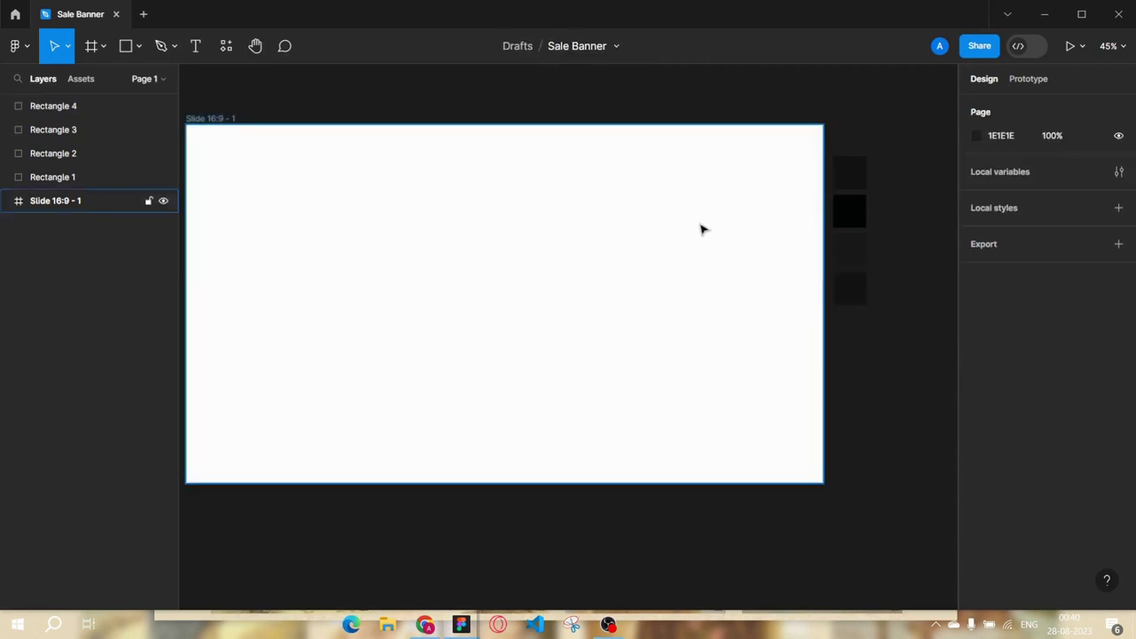
Change the slide's fill to a radial gradient.
left_click(700, 228)
left_click(976, 428)
left_click(816, 129)
left_click(824, 160)
left_click(821, 180)
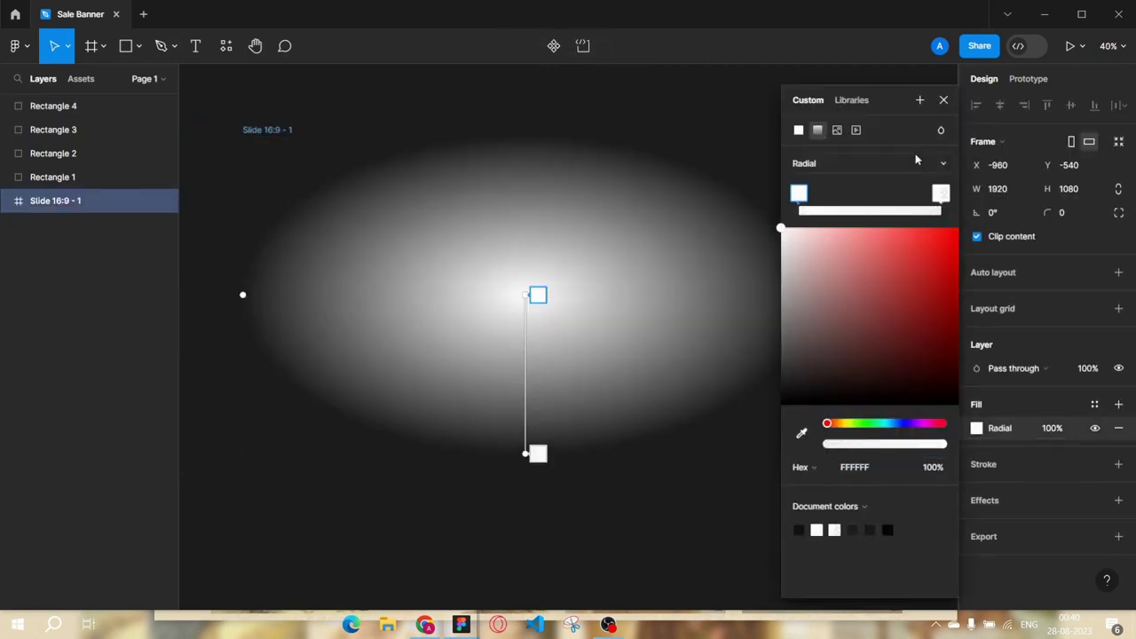
left_click(983, 409)
Eyedrop near-black and dark grey from the swatches for the radial gradient stops.
left_click(976, 428)
left_click_drag(704, 482, 615, 489)
left_click(801, 433)
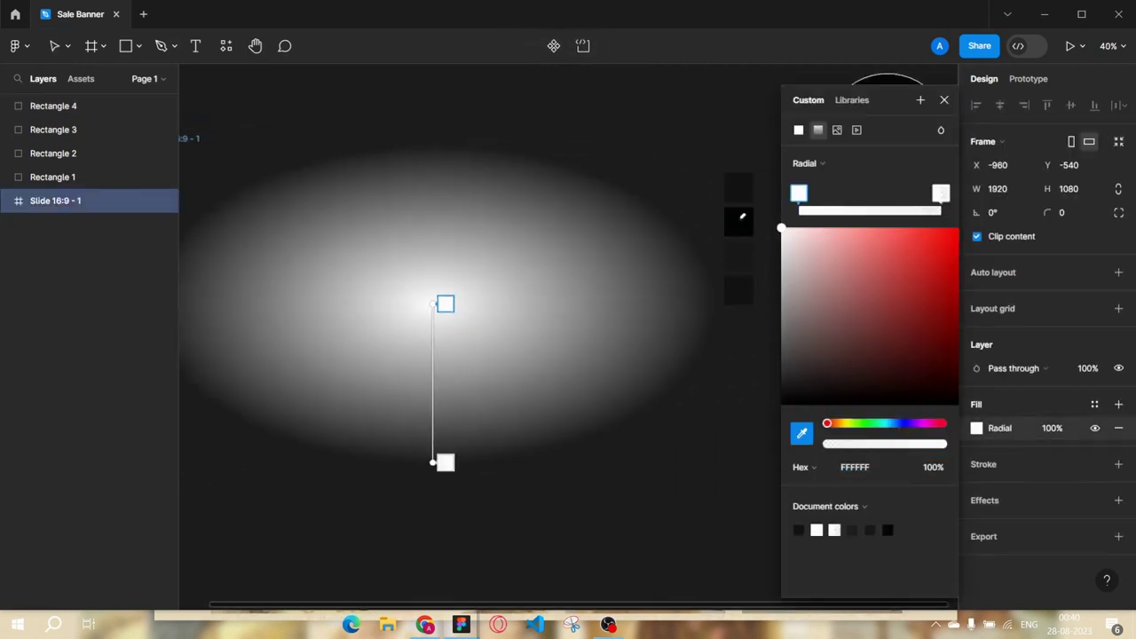
left_click(736, 221)
left_click(736, 188)
left_click_drag(799, 192, 881, 192)
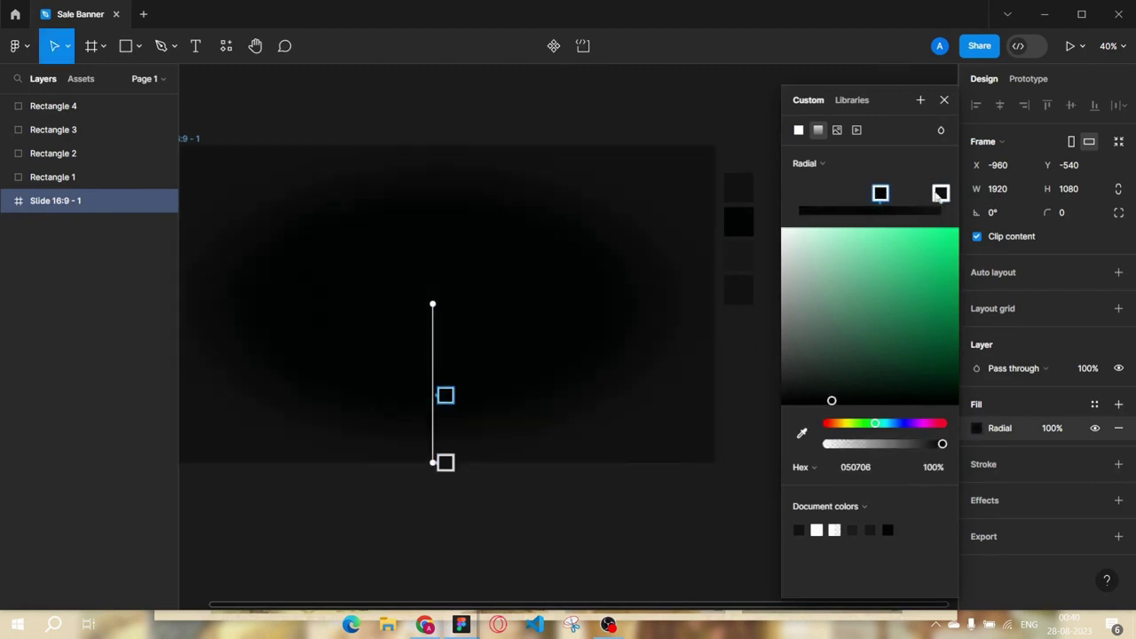
key("ctrl+z")
key("Escape")
scroll(617, 210, "down", 2)
scroll(446, 266, "up", 1)
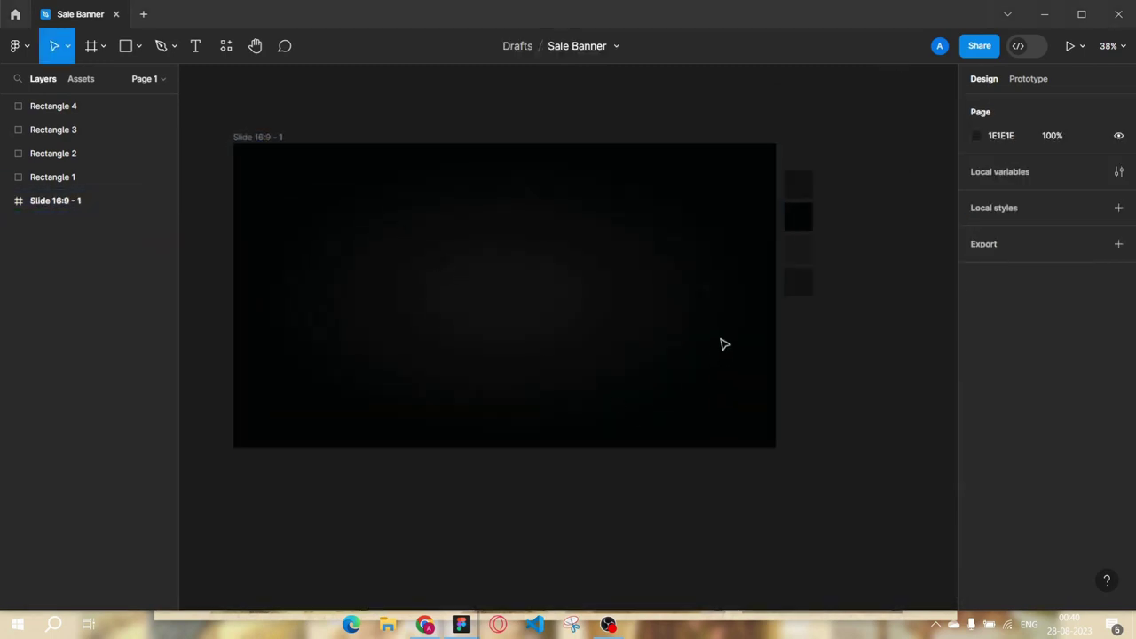
Draw an 80-wide bar stretching past the slide's top and bottom, tilted to 30°.
left_click(125, 46)
left_click_drag(421, 202, 453, 281)
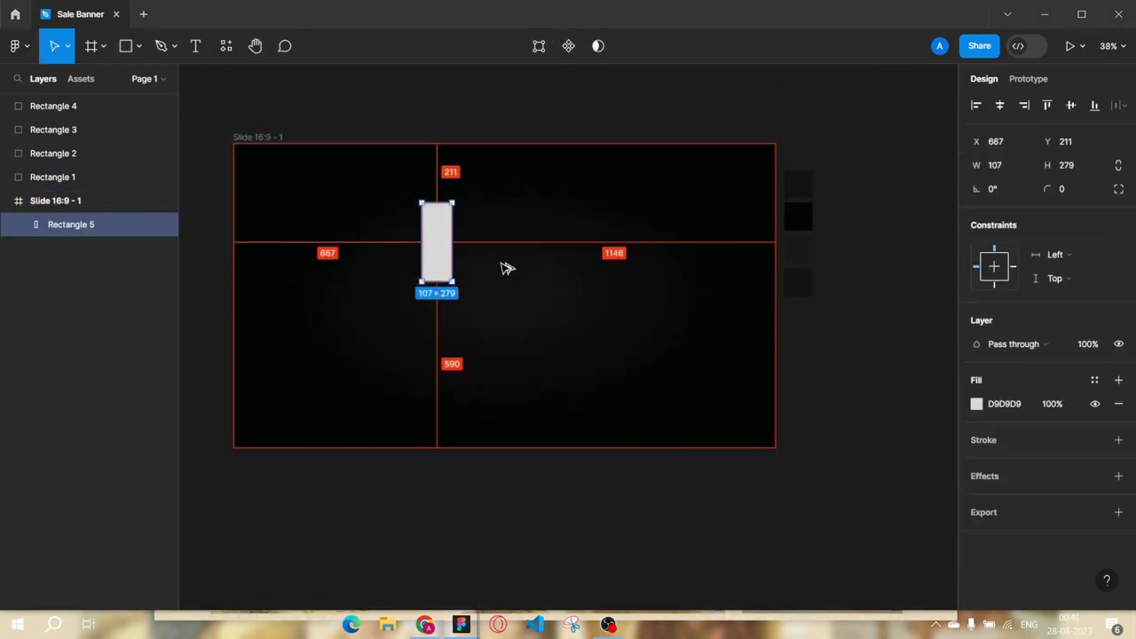
left_click(1009, 170)
type("80")
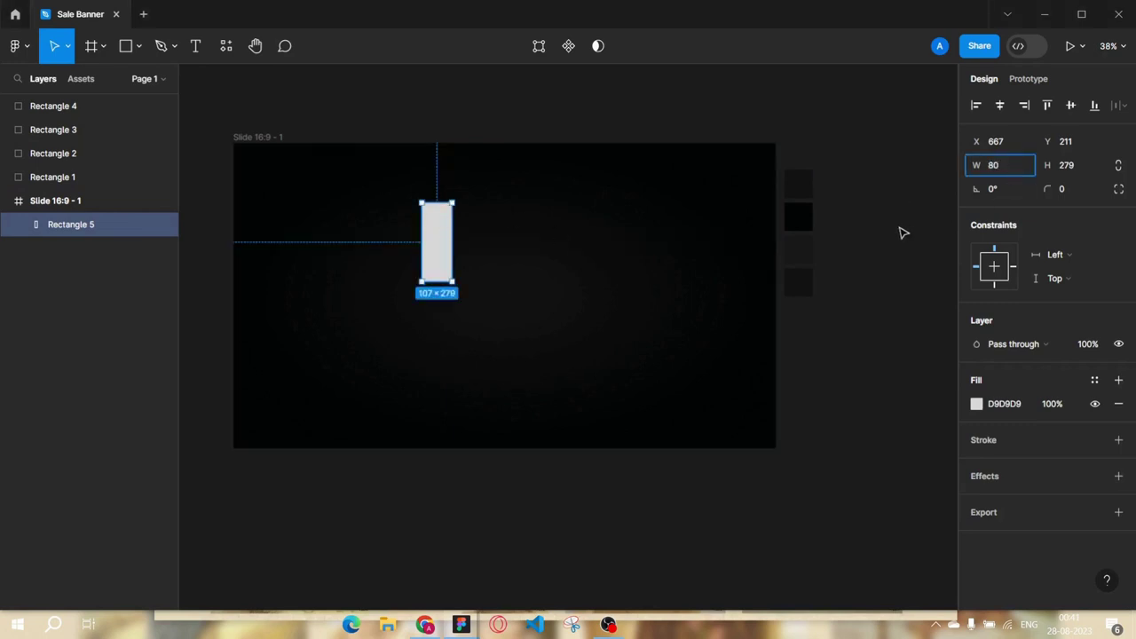
key("Return")
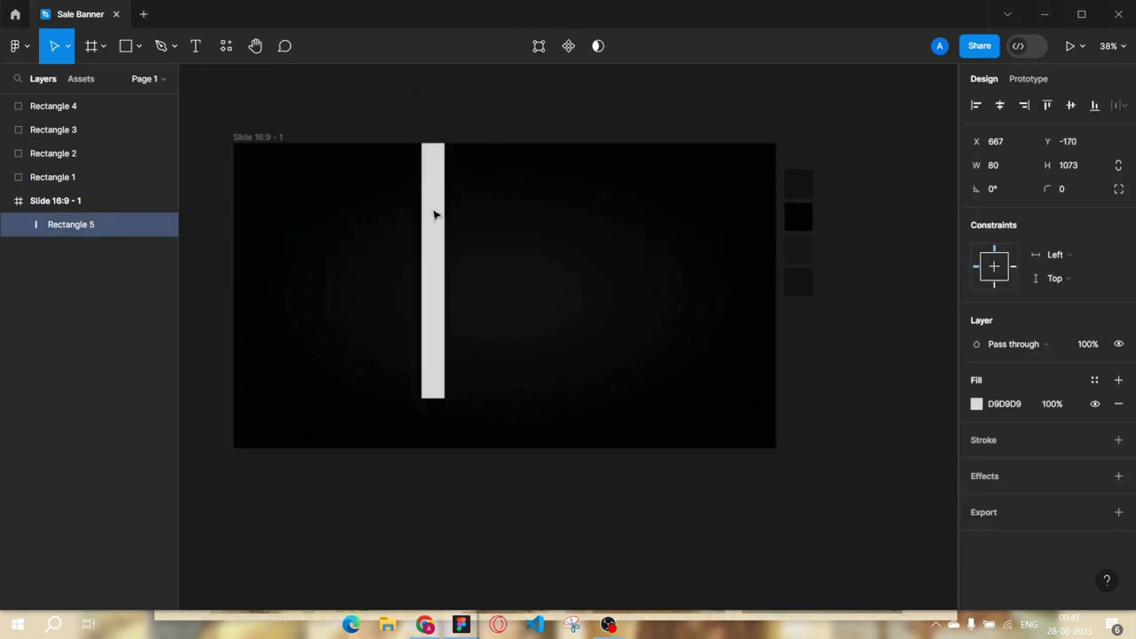
left_click_drag(434, 214, 509, 254)
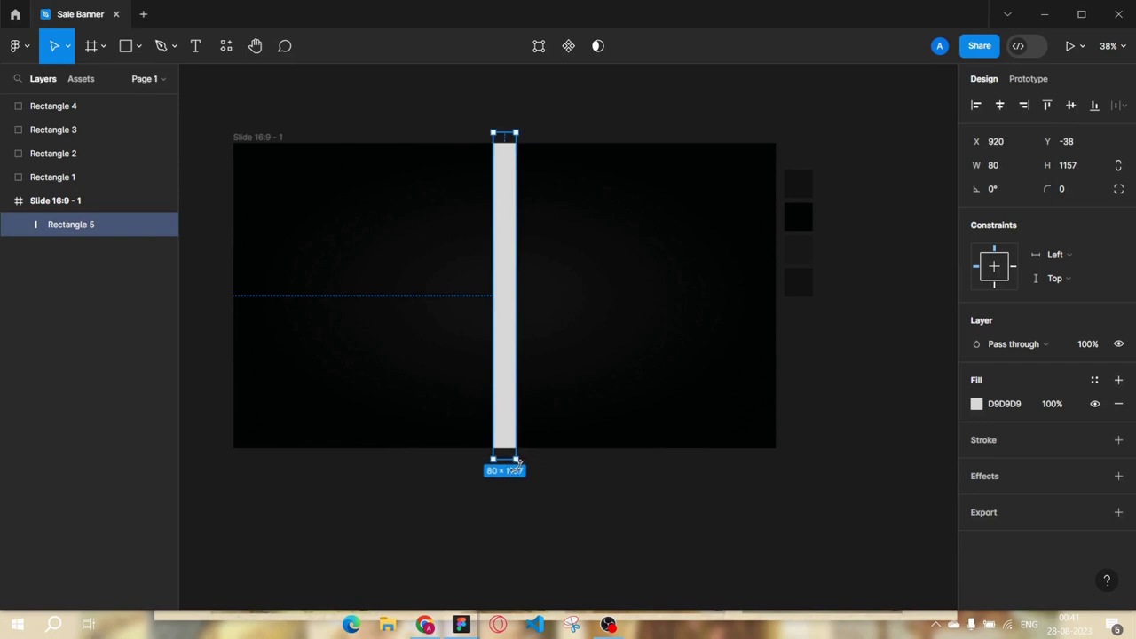
left_click_drag(517, 461, 597, 450)
Alt-drag copies of the tilted stripe rightward up to the slide's right edge.
left_click_drag(568, 372, 629, 368)
left_click(427, 173, "shift")
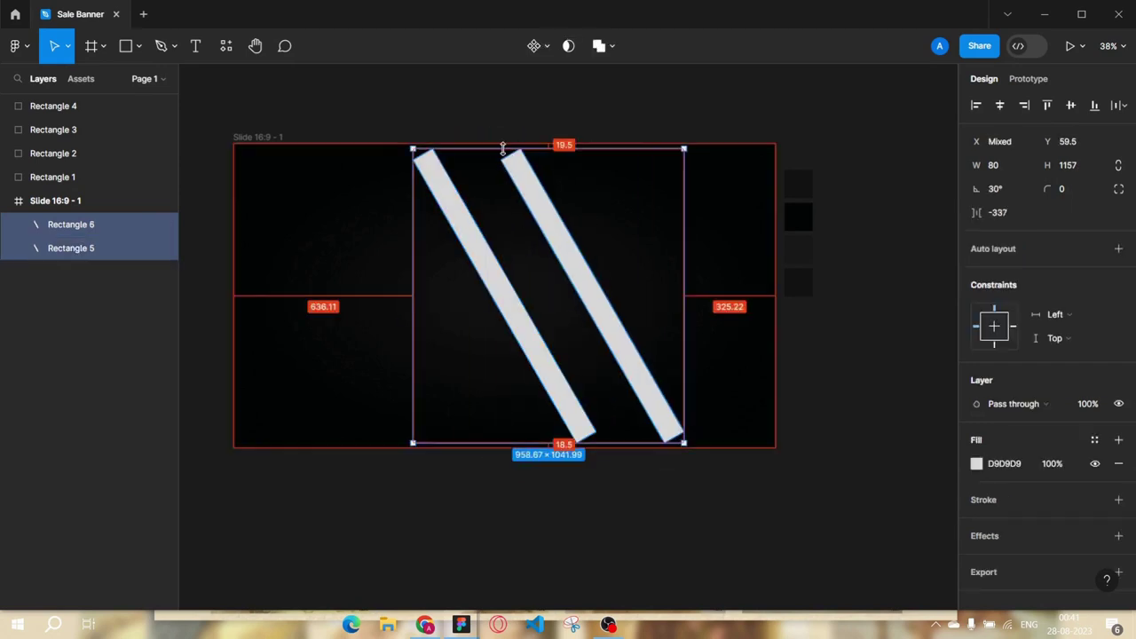
left_click(497, 132)
left_click(441, 167)
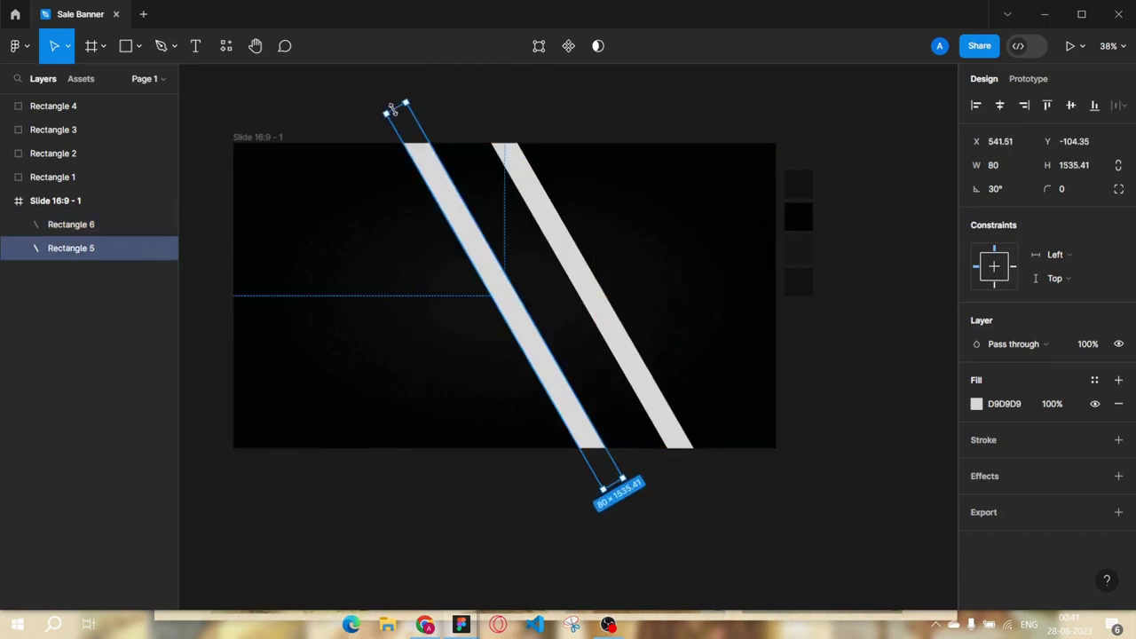
left_click_drag(499, 250, 674, 255)
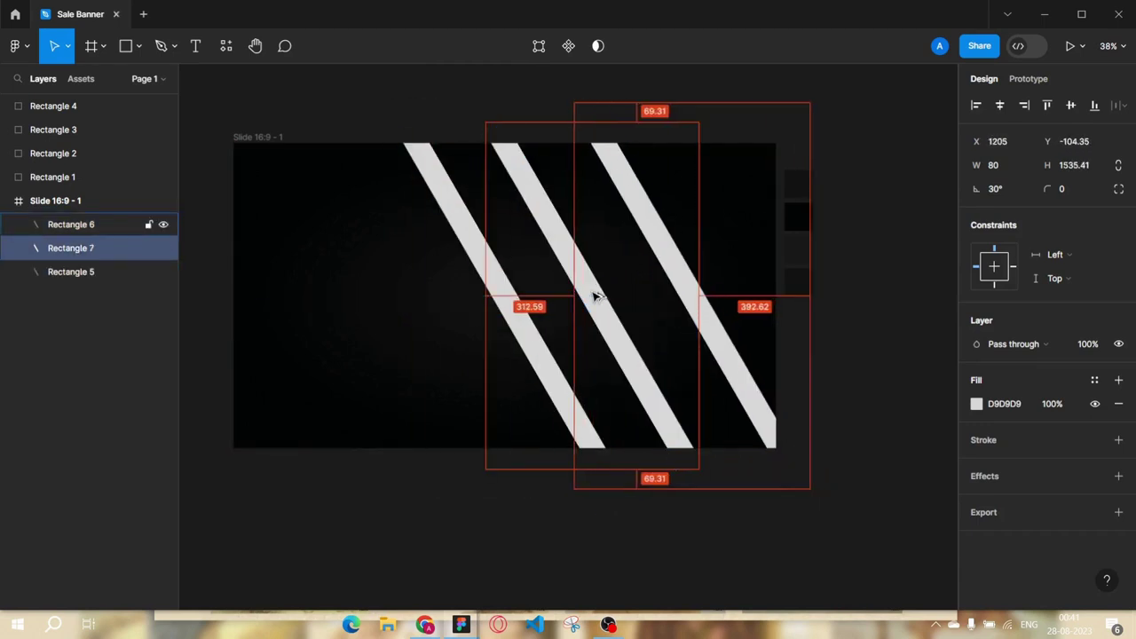
left_click_drag(593, 297, 679, 281)
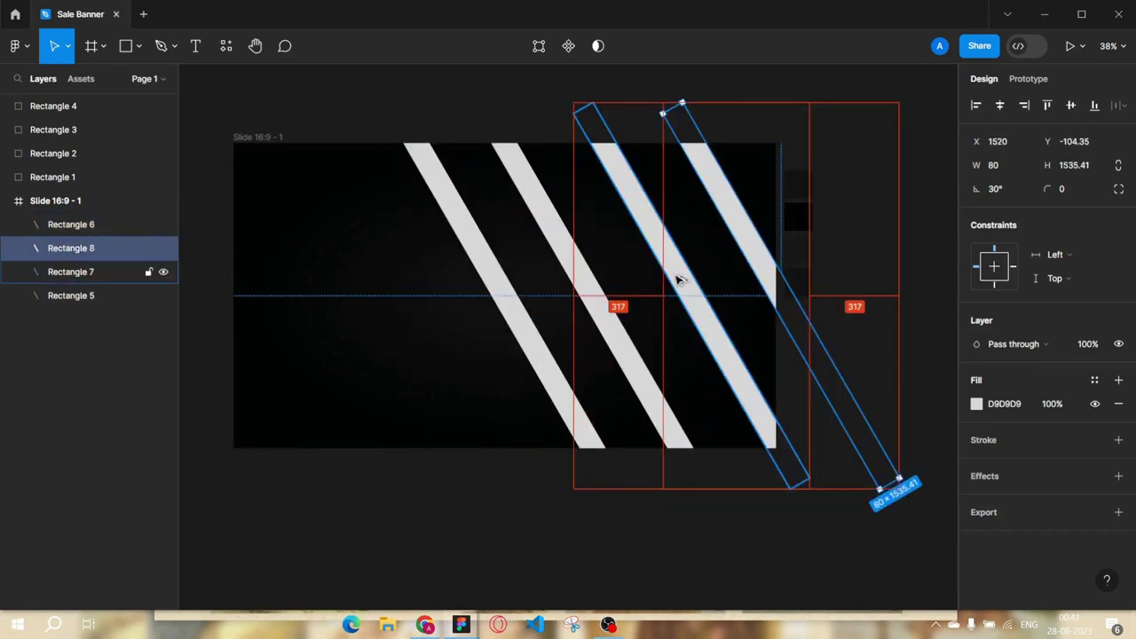
left_click_drag(728, 234, 741, 221)
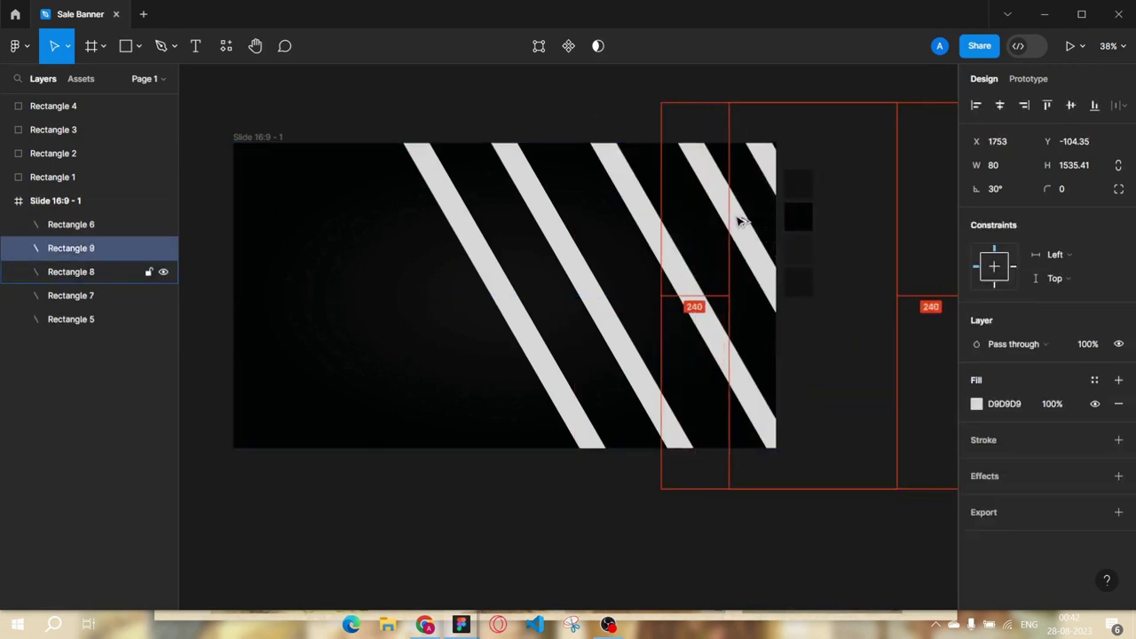
left_click_drag(740, 220, 740, 221)
Add stripe copies on the left, then duplicate all stripes into the gaps.
mouse_move(520, 251)
left_mouse_down()
mouse_move(521, 308)
mouse_move(423, 316)
mouse_move(413, 299)
left_mouse_up()
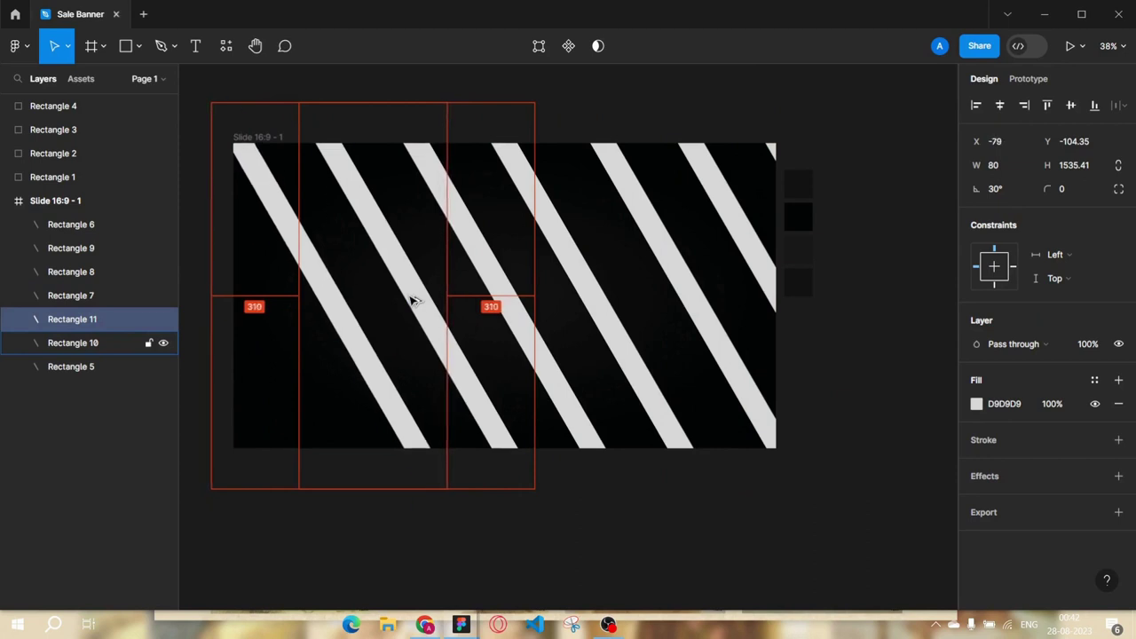
mouse_move(413, 300)
left_mouse_down()
mouse_move(282, 334)
mouse_move(329, 299)
mouse_move(296, 391)
mouse_move(228, 400)
mouse_move(288, 384)
left_mouse_up()
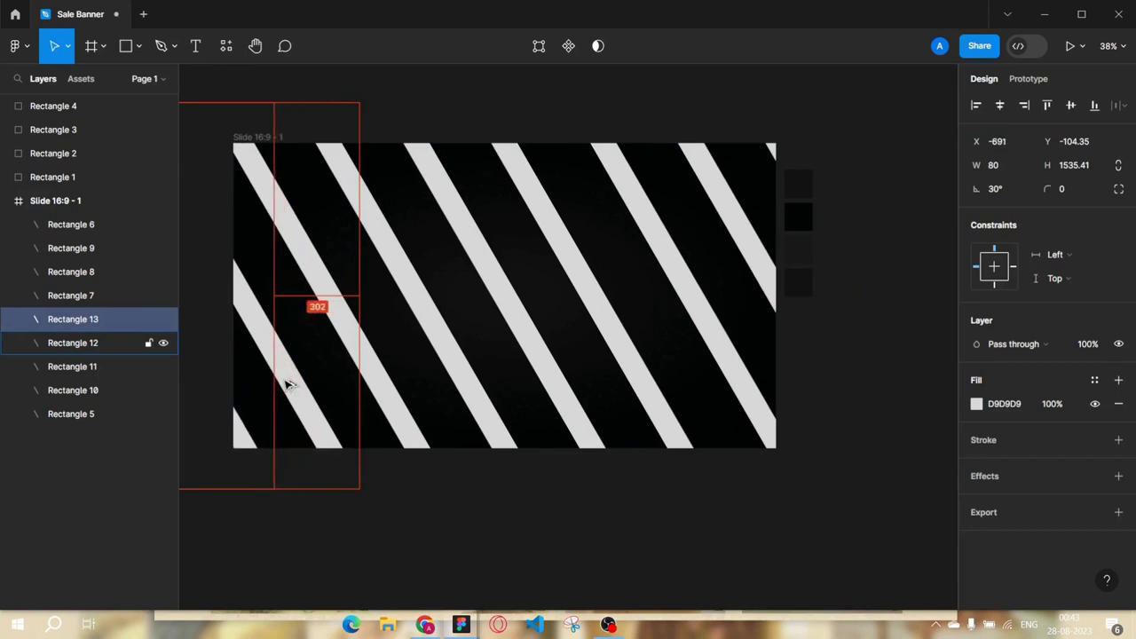
mouse_move(288, 385)
left_mouse_down()
mouse_move(296, 406)
mouse_move(723, 340)
mouse_move(769, 148)
left_mouse_up()
left_click_drag(727, 257, 705, 256)
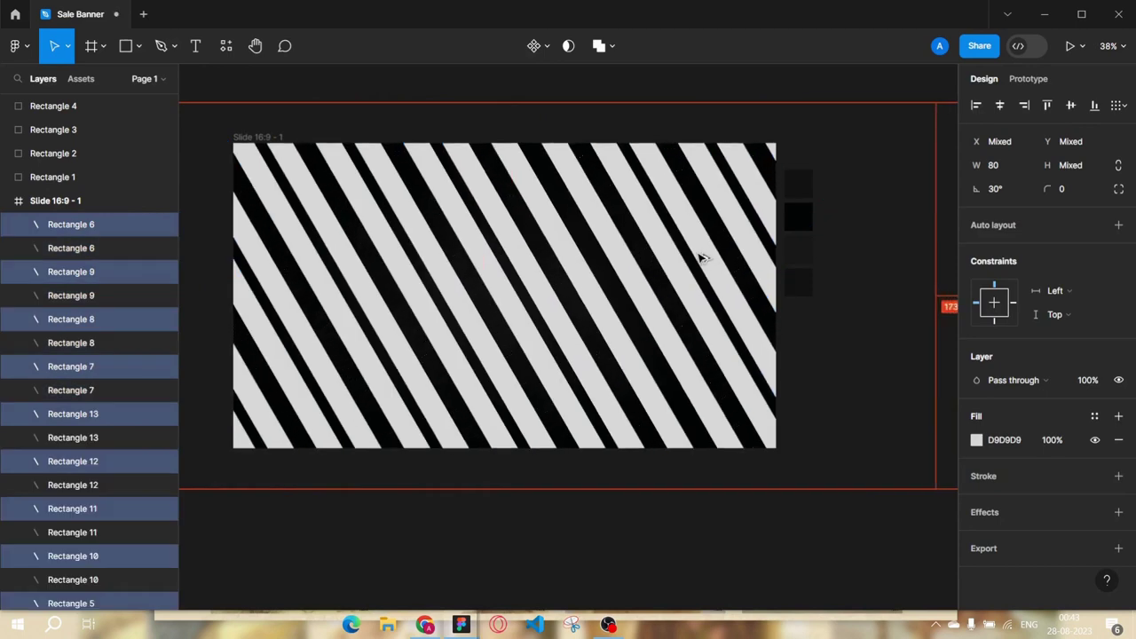
Darken the copied stripes to 141414.
left_click(976, 439)
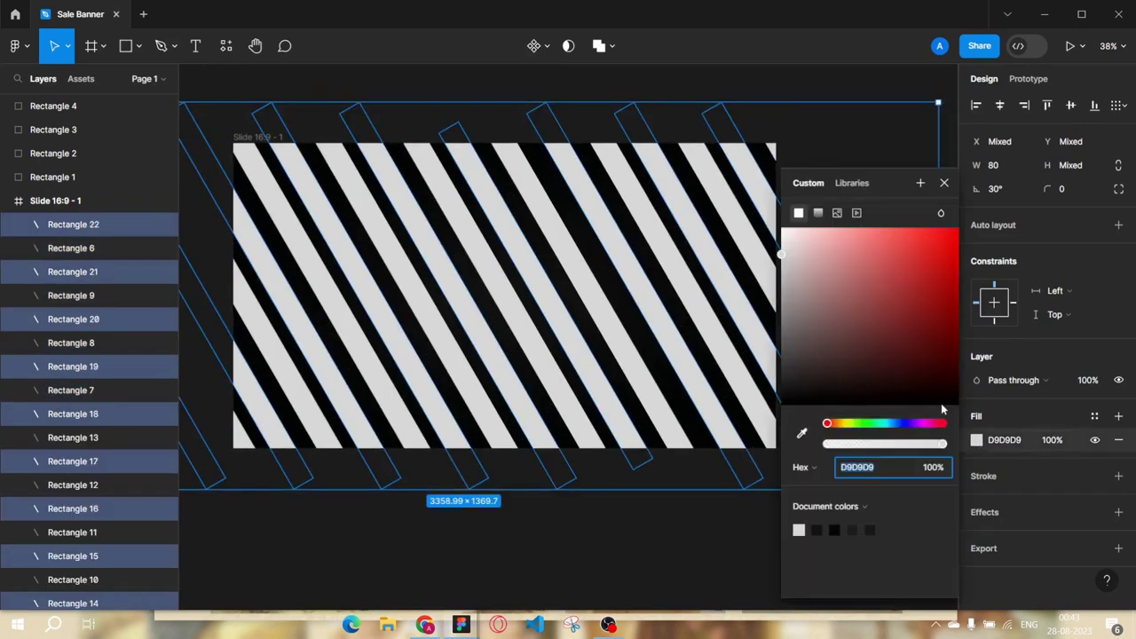
left_click_drag(731, 306, 585, 316)
left_click(645, 304)
left_click(659, 349)
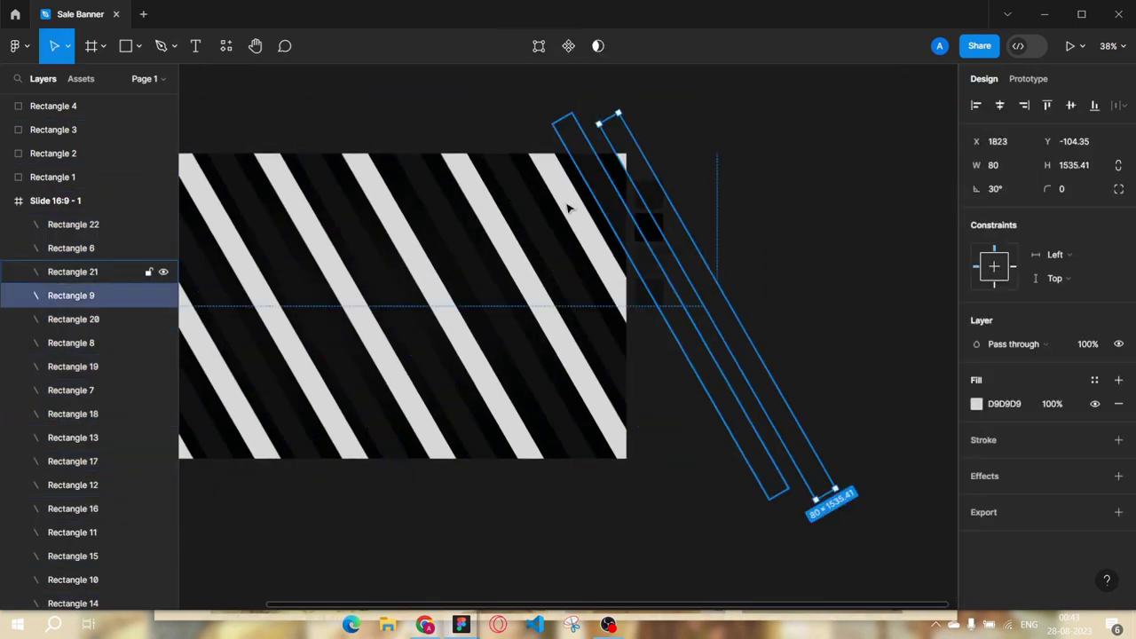
Recolour the original light stripes to 1A1A1A.
left_click(504, 246, "shift")
scroll(590, 160, "left", 3)
left_click(590, 160, "shift")
left_click(399, 221, "shift")
left_click(399, 221, "shift")
left_click(312, 223, "shift")
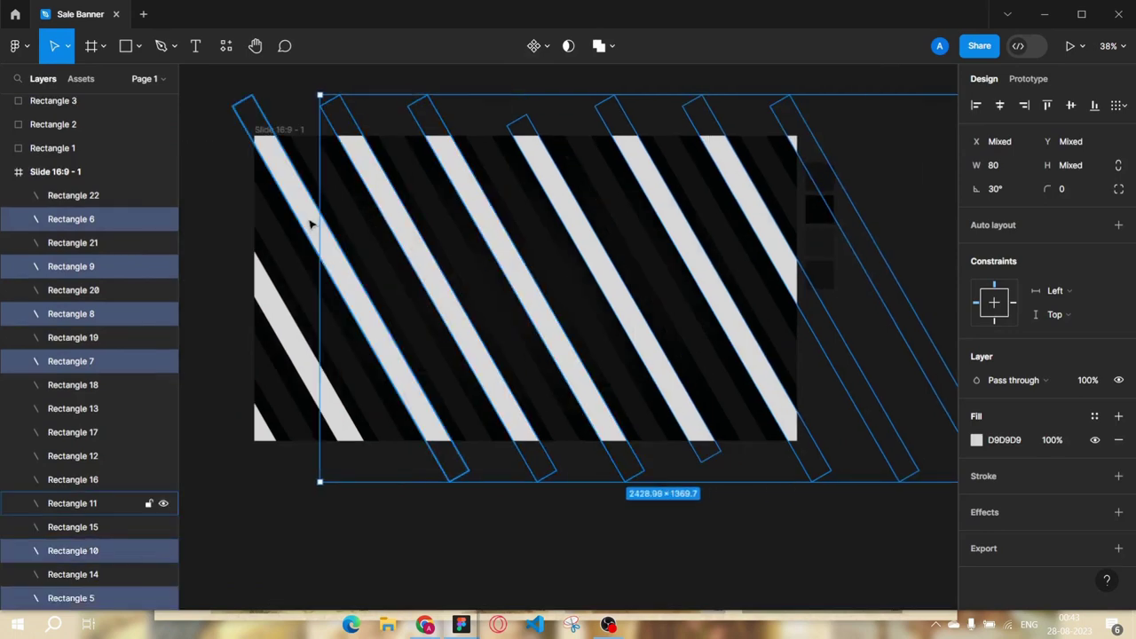
left_click(261, 432, "shift")
left_click(261, 391, "shift")
left_click(976, 439)
left_click_drag(629, 361, 558, 359)
left_click(672, 286)
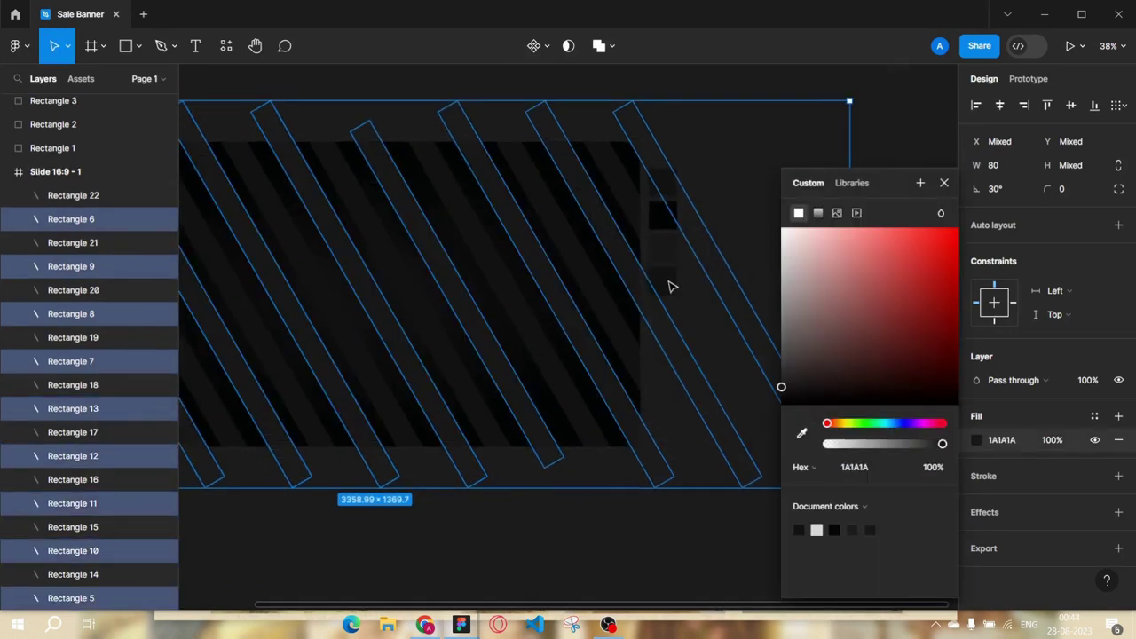
left_click(671, 546)
Move the small dark swatch squares beside the slide.
scroll(778, 467, "left", 3)
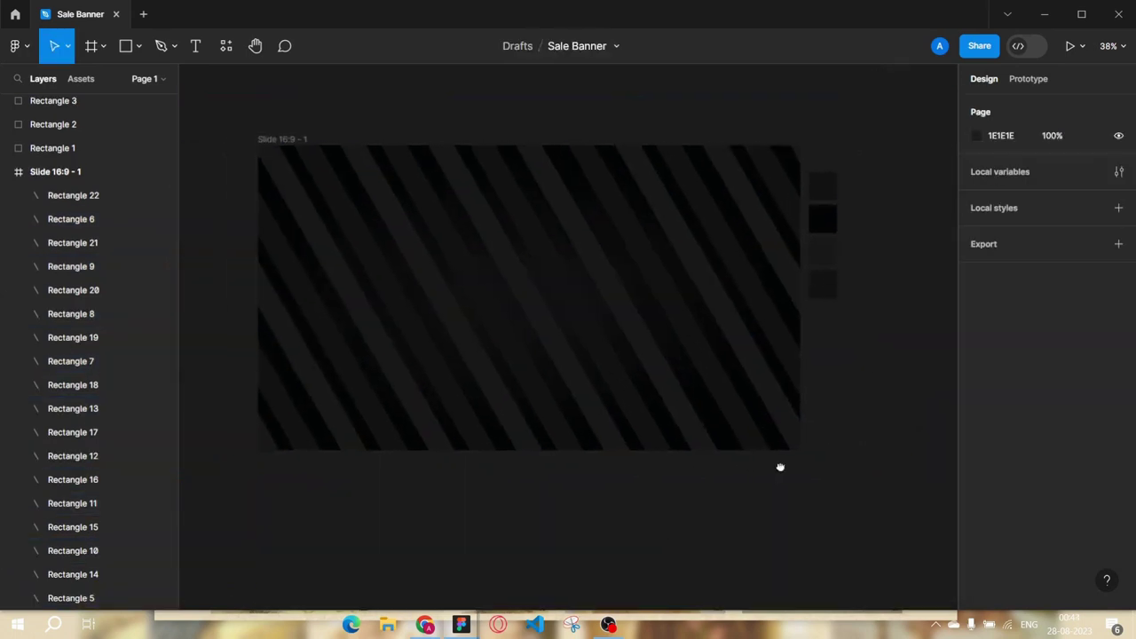
scroll(725, 532, "down", 3, "ctrl")
scroll(784, 441, "up", 2, "ctrl")
mouse_move(784, 441)
left_mouse_down()
mouse_move(799, 212)
mouse_move(857, 193)
left_mouse_up()
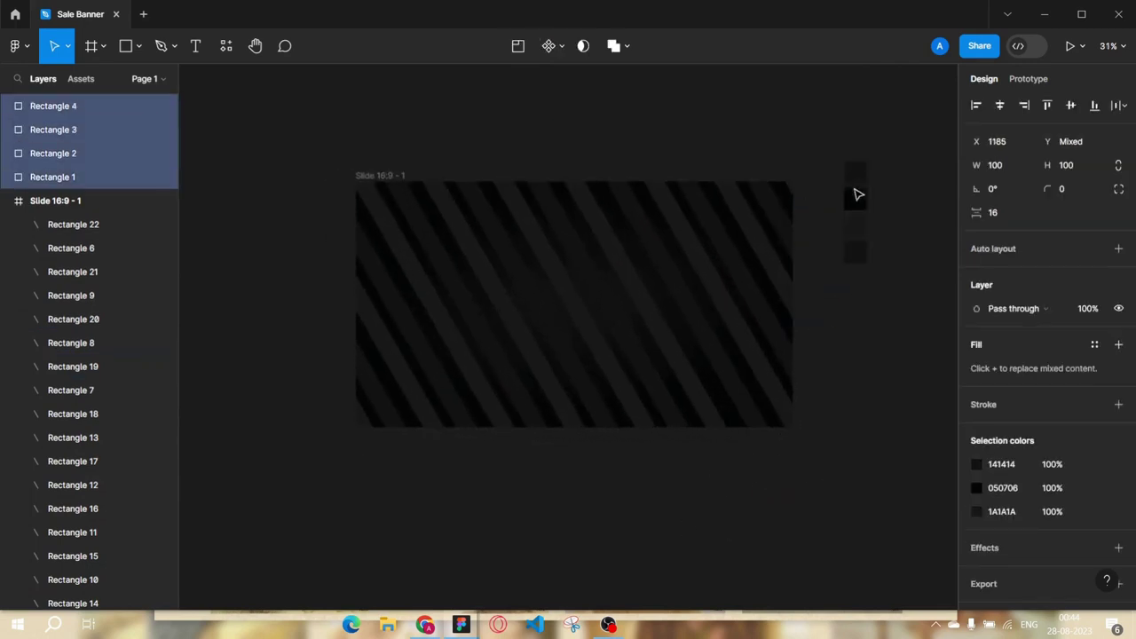
key("Escape")
scroll(663, 303, "up", 2, "ctrl")
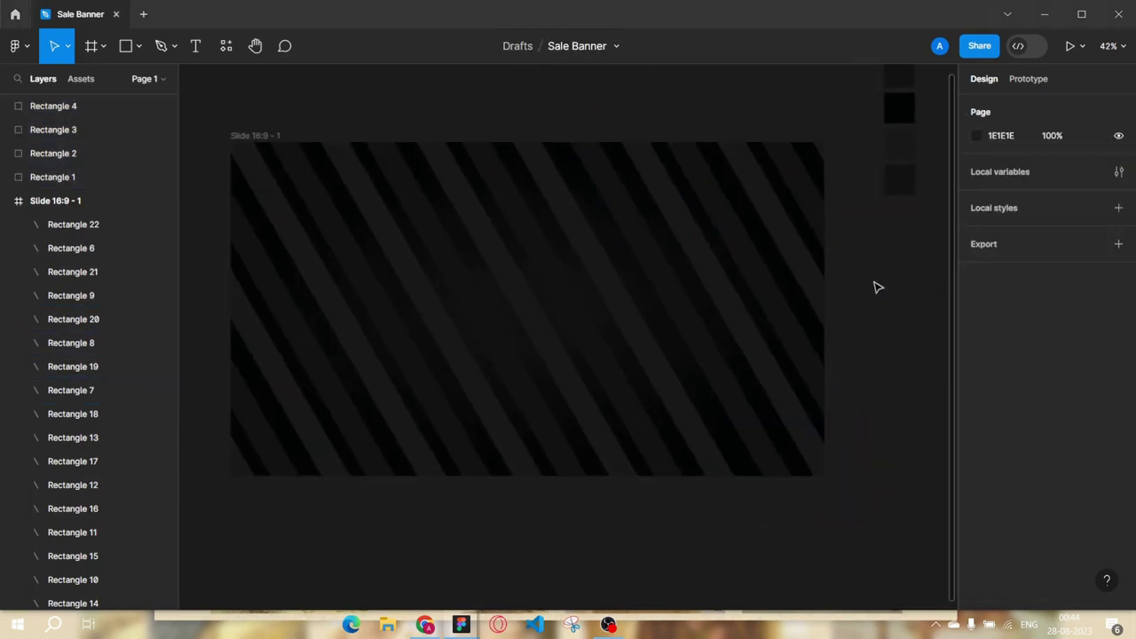
Pen a closed zigzag path across the slide's top, filled light grey D9D9D9.
key("p")
left_click(255, 135)
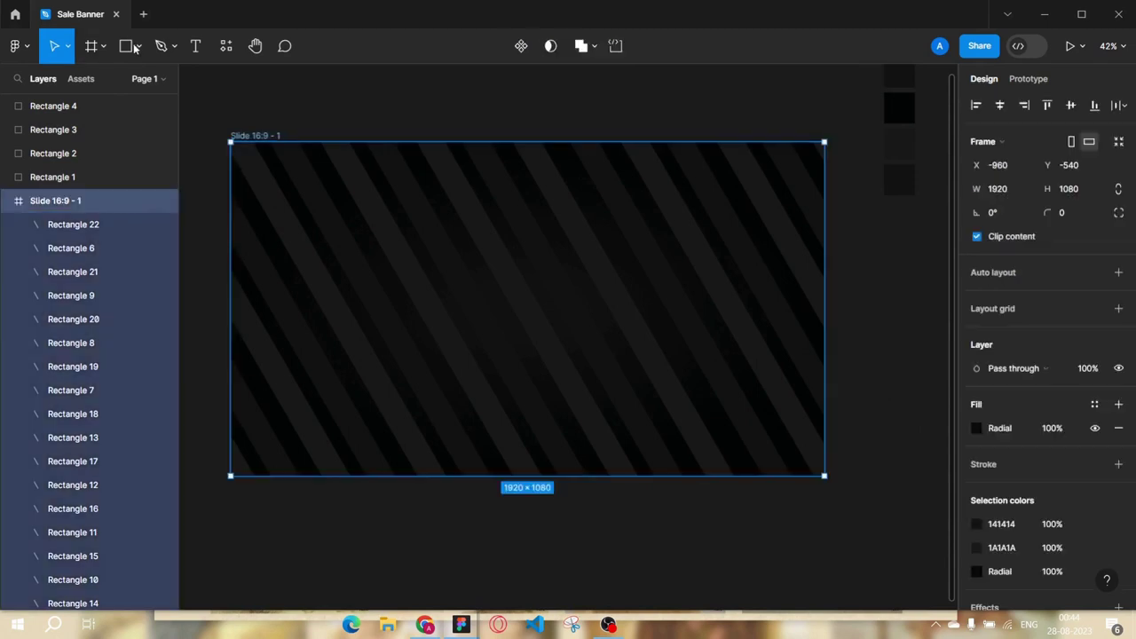
key("p")
scroll(216, 120, "up", 3, "ctrl")
left_click(244, 165)
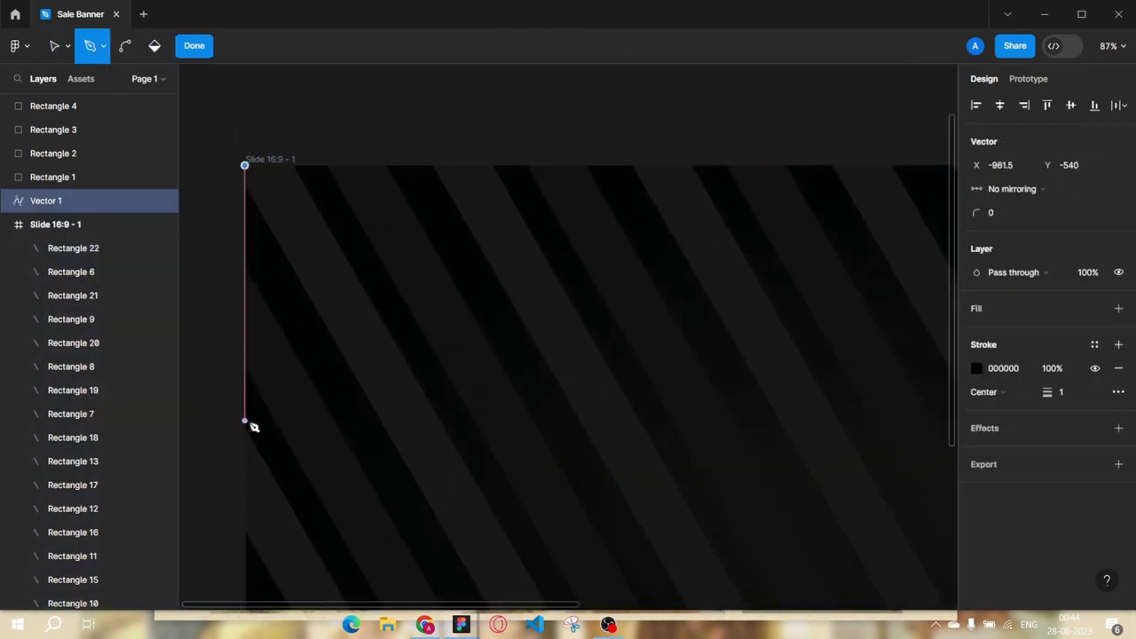
left_click(245, 420)
scroll(399, 367, "down", 5, "ctrl")
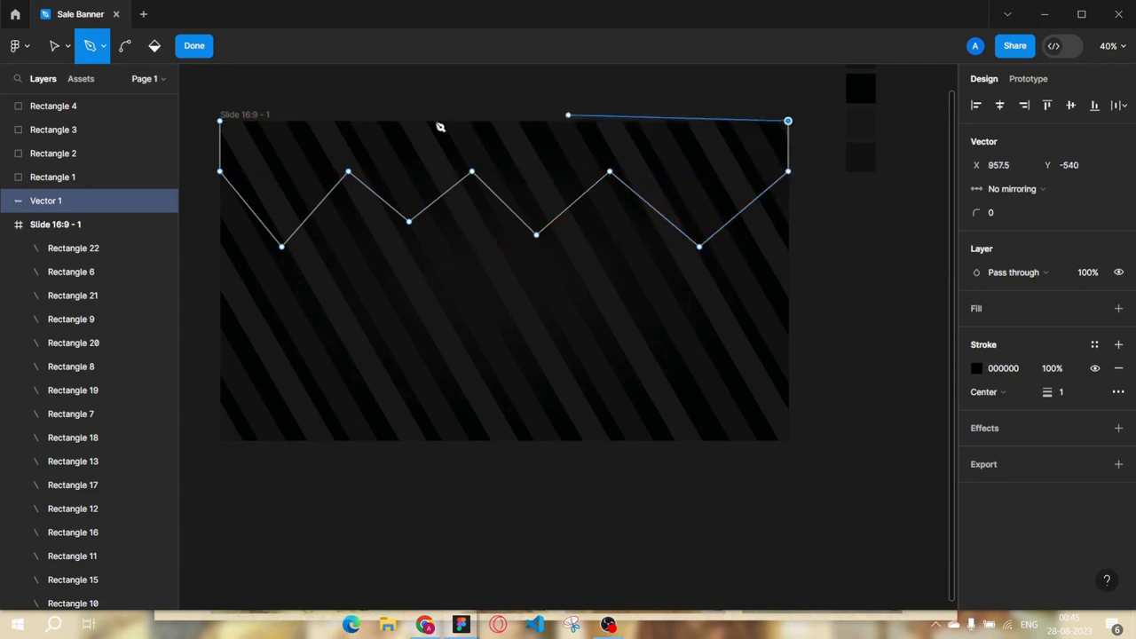
left_click(227, 127)
left_click(1118, 330)
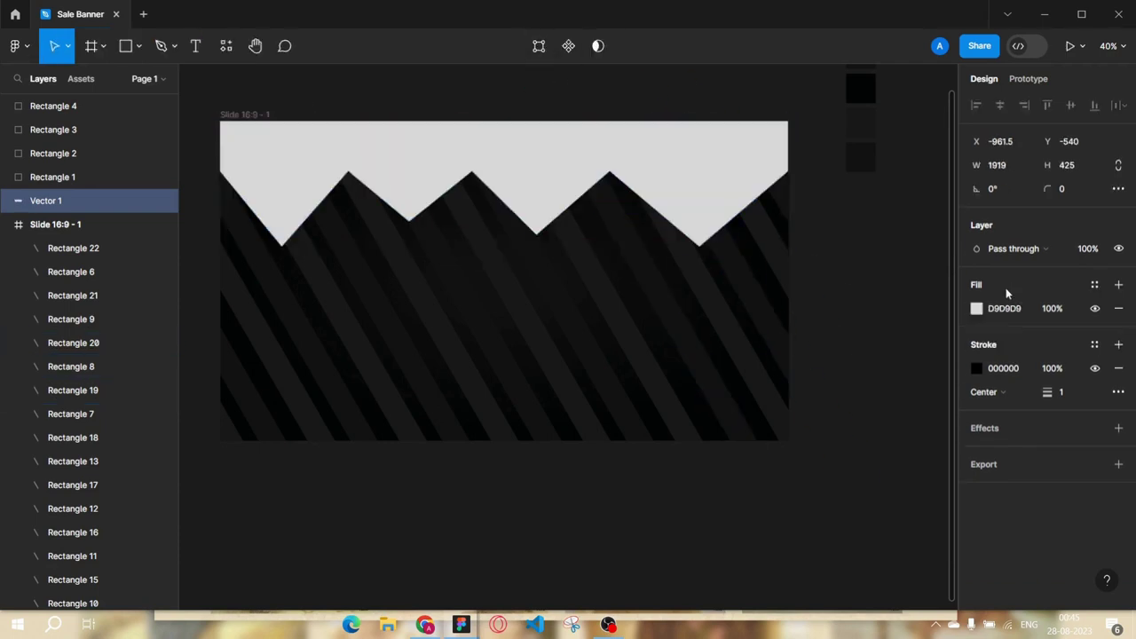
Bend the zigzag's corners and peaks into smooth curves.
left_click(539, 46)
left_click_drag(282, 246, 329, 194)
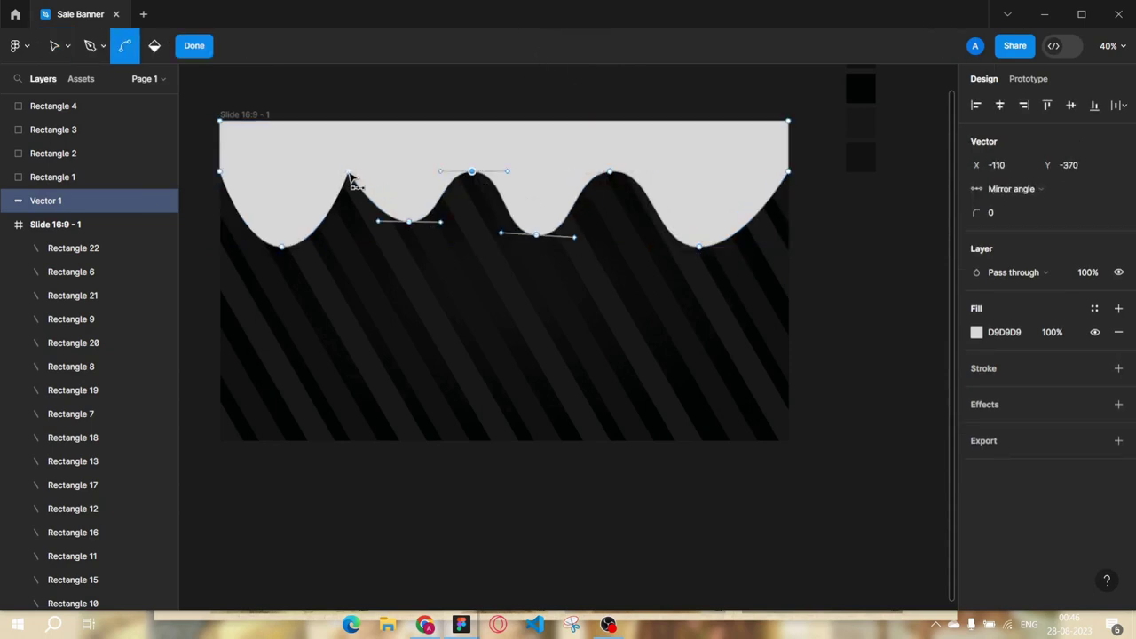
left_click_drag(349, 172, 381, 172)
key("Escape")
Copy the wave, flip it 180°, and place it along the slide's bottom.
left_click_drag(676, 177, 701, 284)
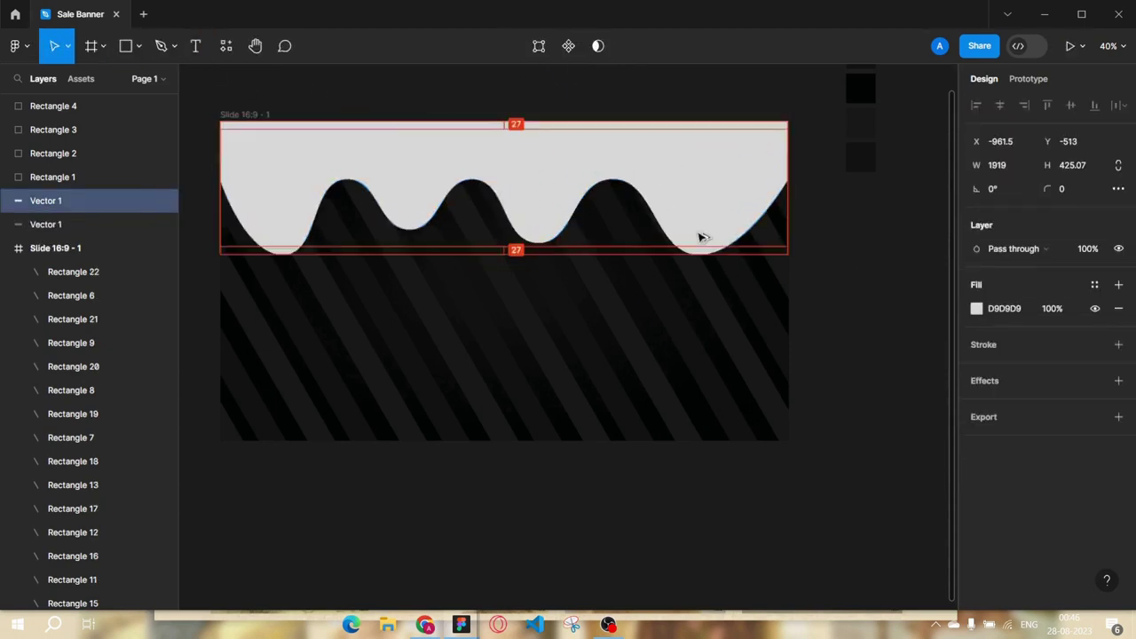
left_click_drag(793, 223, 337, 323)
key("ctrl+d")
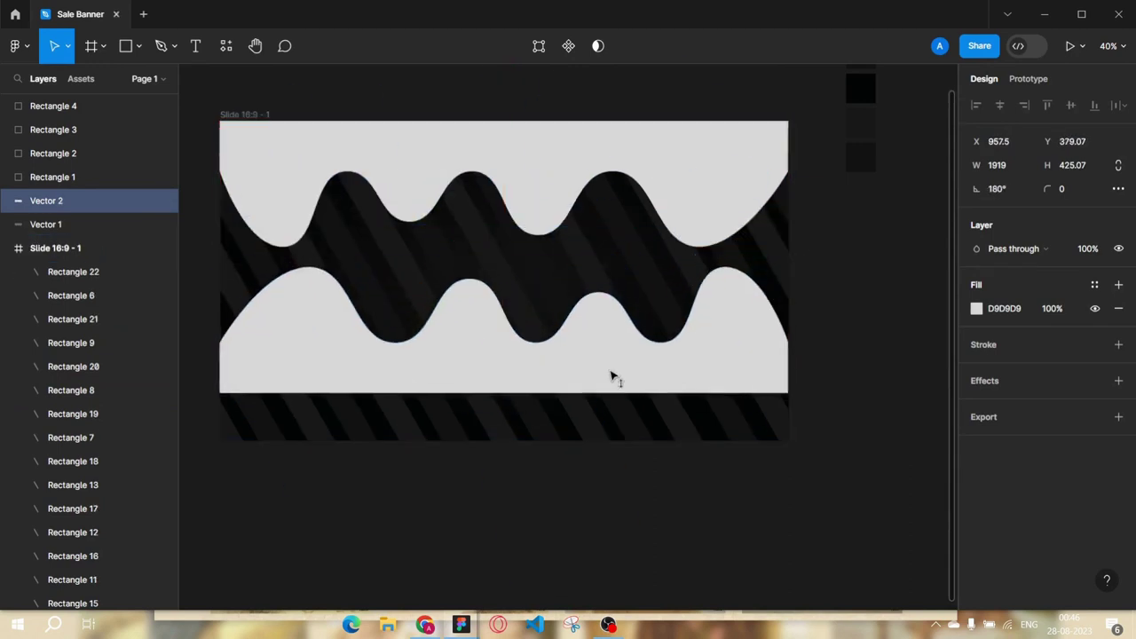
left_click_drag(625, 371, 616, 418)
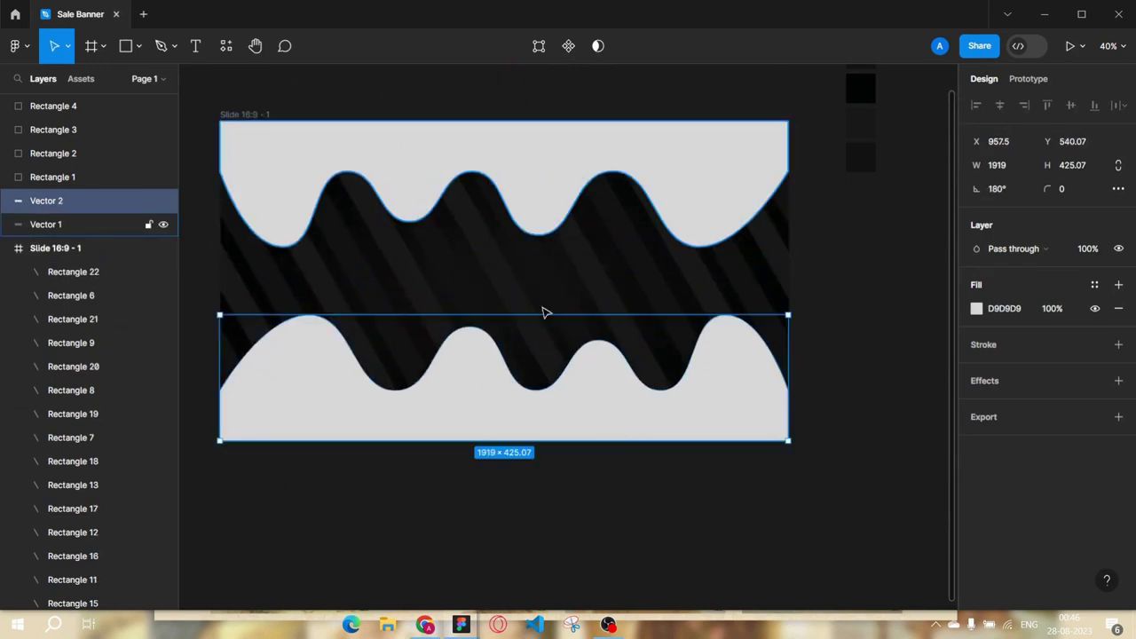
Duplicate the bottom and top waves, bringing each copy to the front.
key("ctrl+d")
right_click(570, 417)
left_click(621, 239)
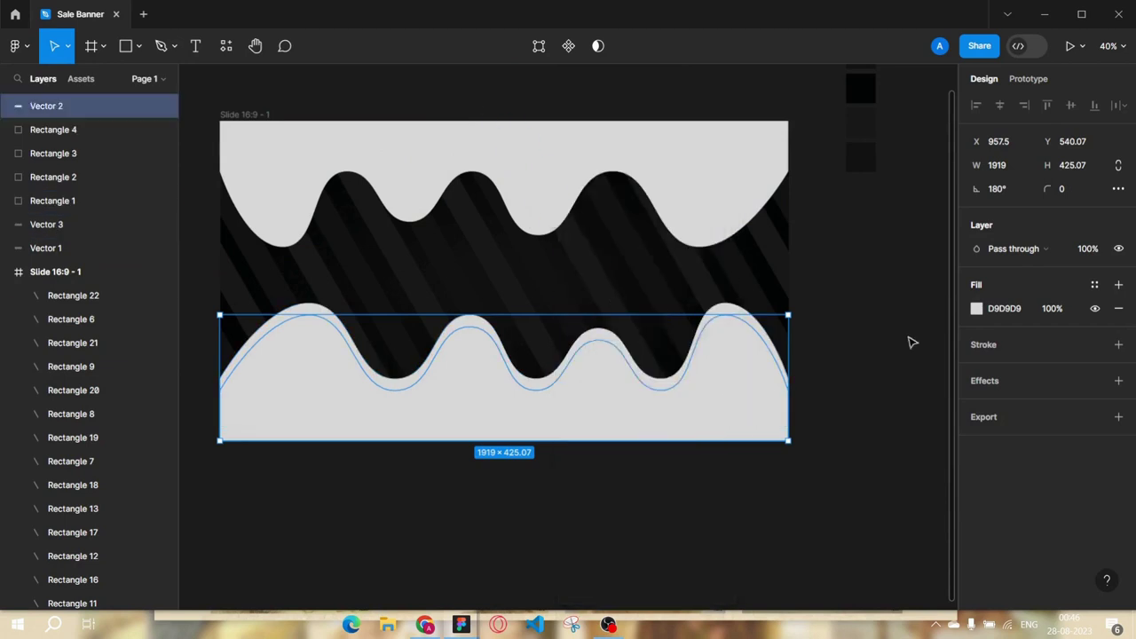
left_click(671, 174)
right_click(661, 157)
left_click(633, 165)
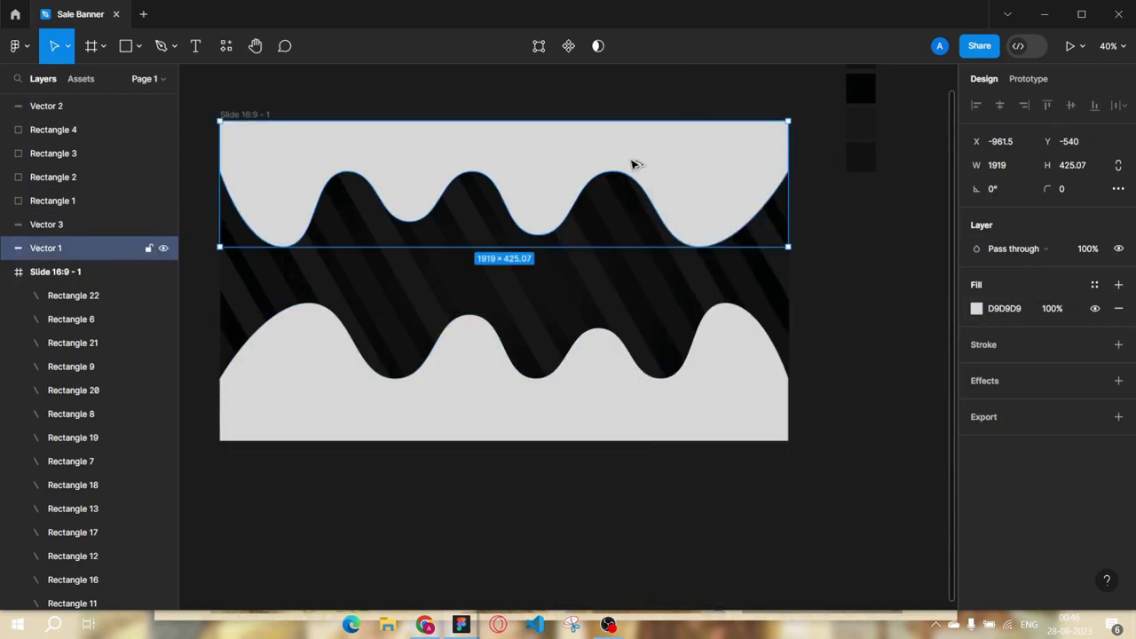
key("ctrl+d")
right_click(626, 145)
left_click(672, 271)
left_click(834, 317)
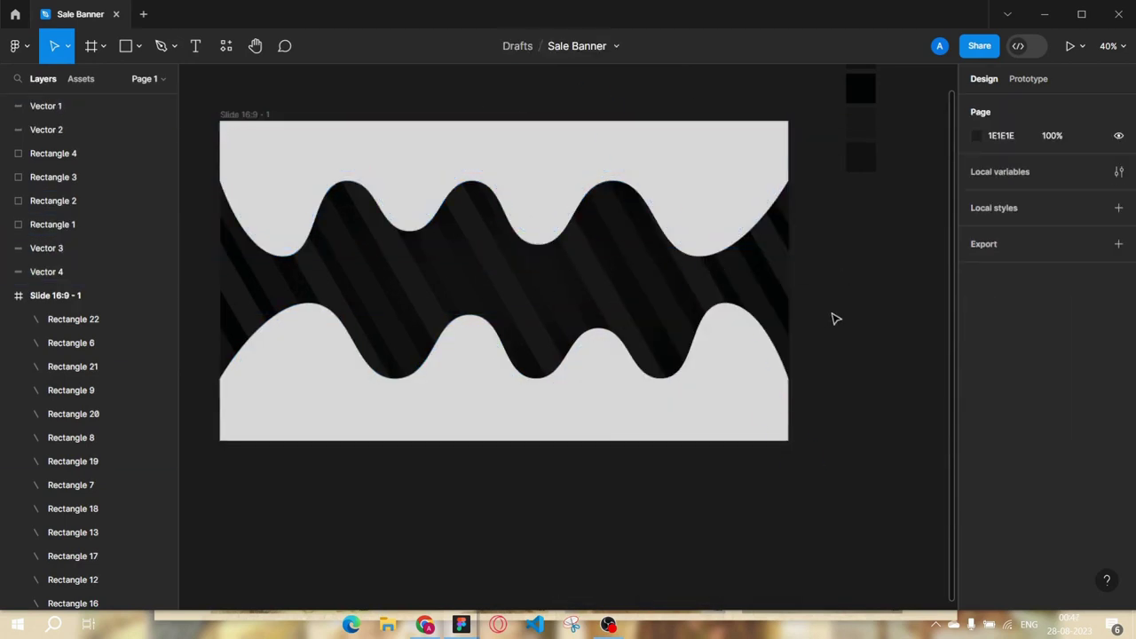
Add two 100×100 green swatch squares beside the slide.
left_click(132, 49)
left_click(834, 234)
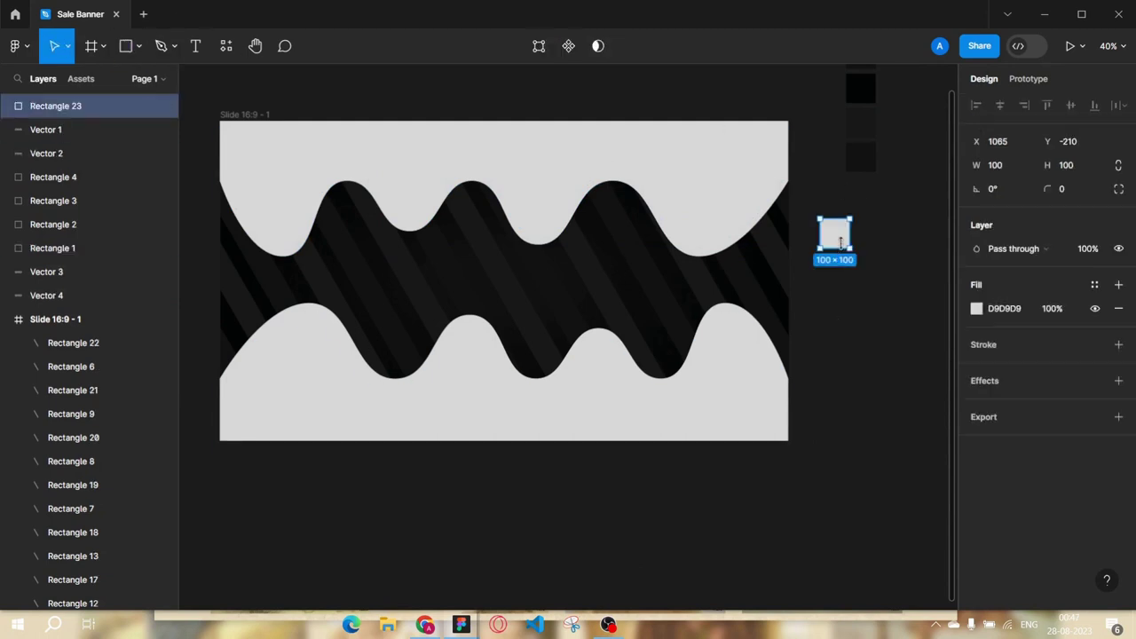
left_click_drag(834, 233, 834, 274)
left_click(878, 266)
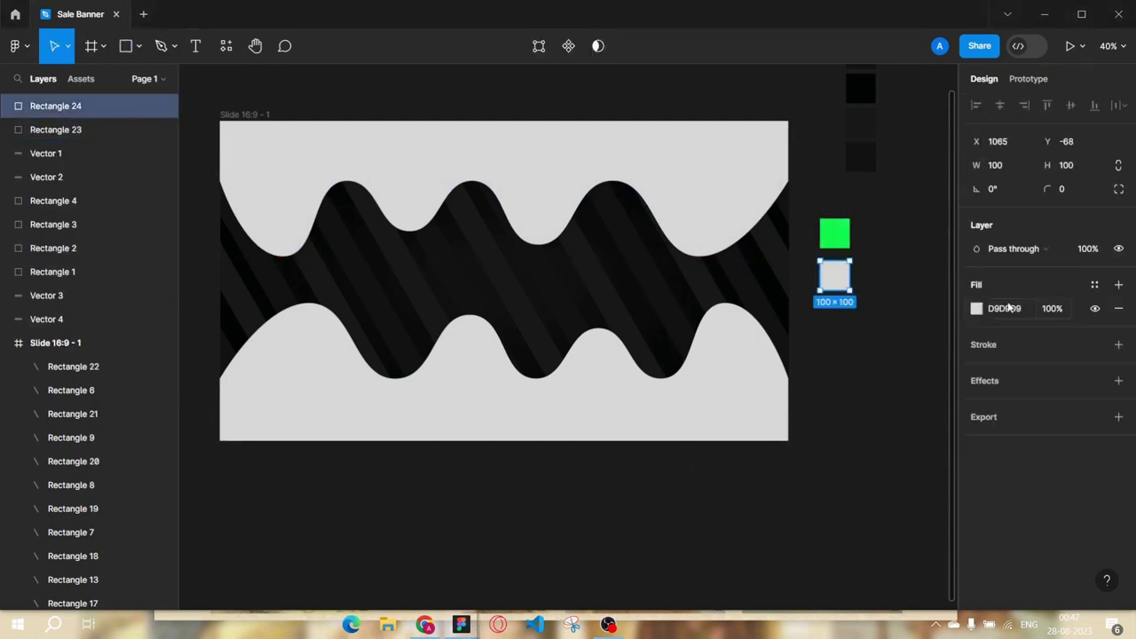
key("ctrl+v")
Fill the two top wave layers with bright green and darker 00DF42 green.
left_click(771, 191)
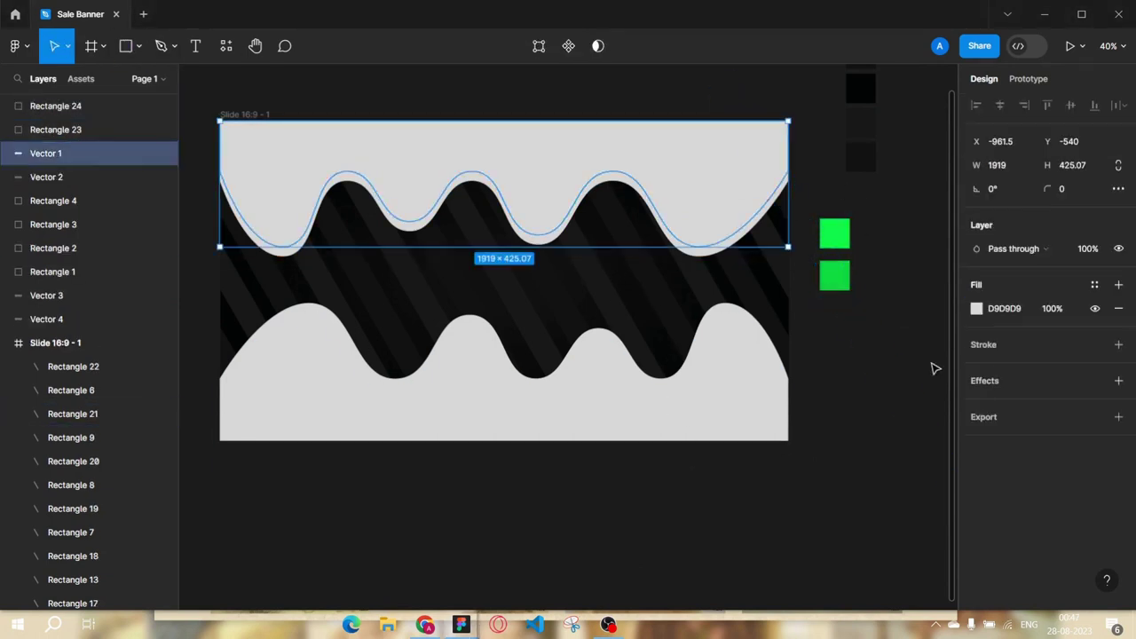
left_click(976, 308)
left_click(869, 530)
left_click(417, 426)
left_click(976, 308)
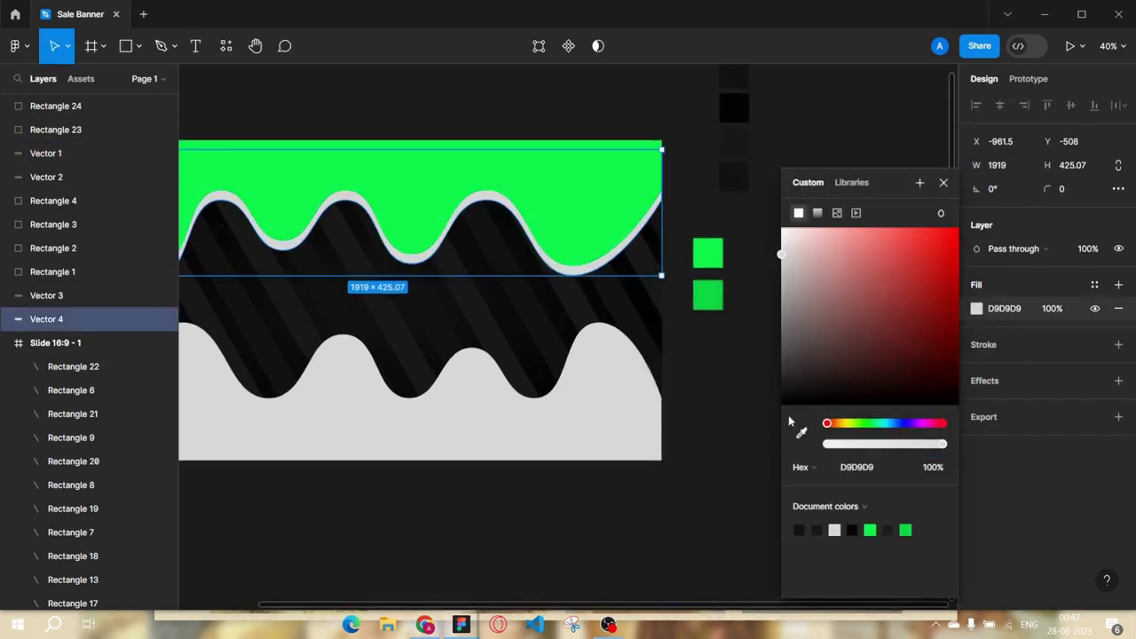
left_click(800, 432)
left_click(707, 253)
key("Escape")
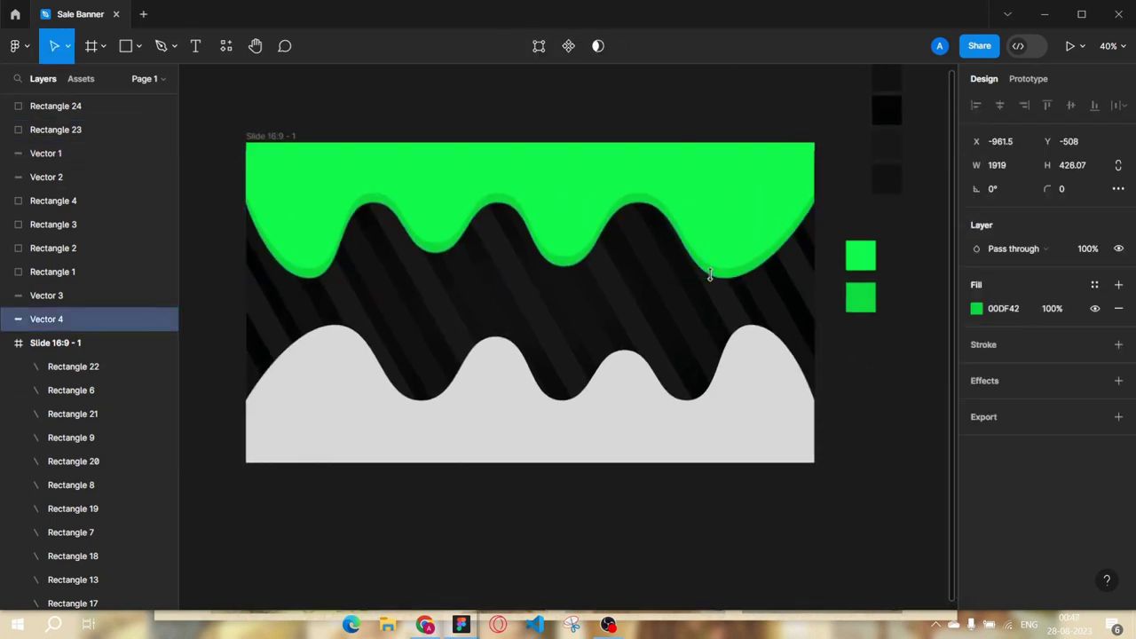
left_click(892, 348)
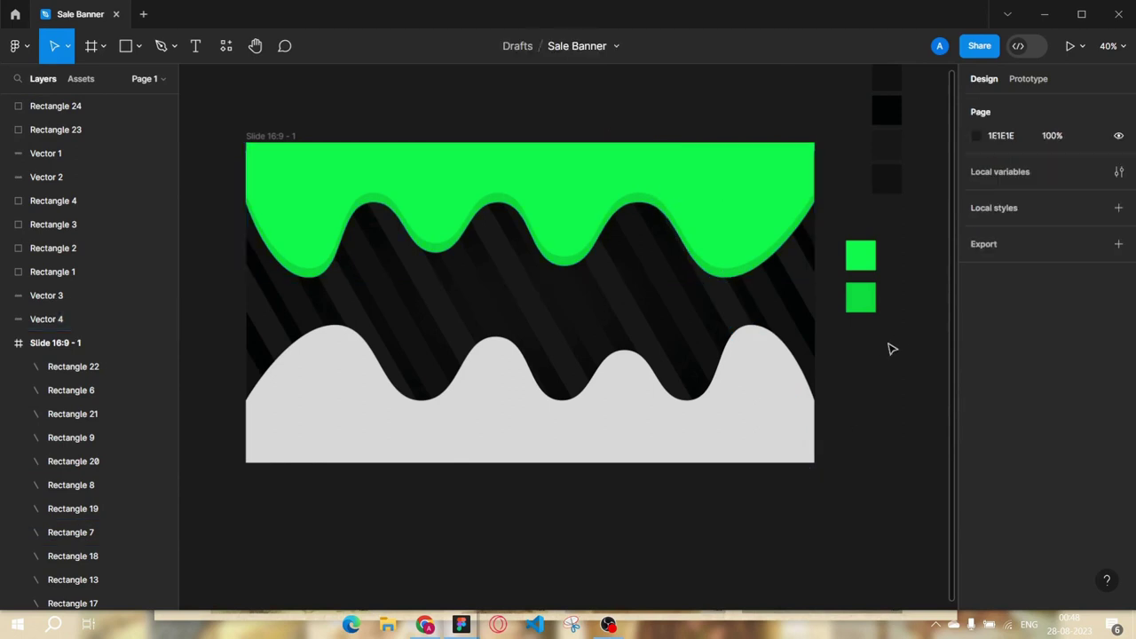
Eyedrop the two greens from the swatches onto the two bottom wave layers.
left_click(754, 391)
left_click(976, 308)
left_click(834, 530)
left_click(748, 330)
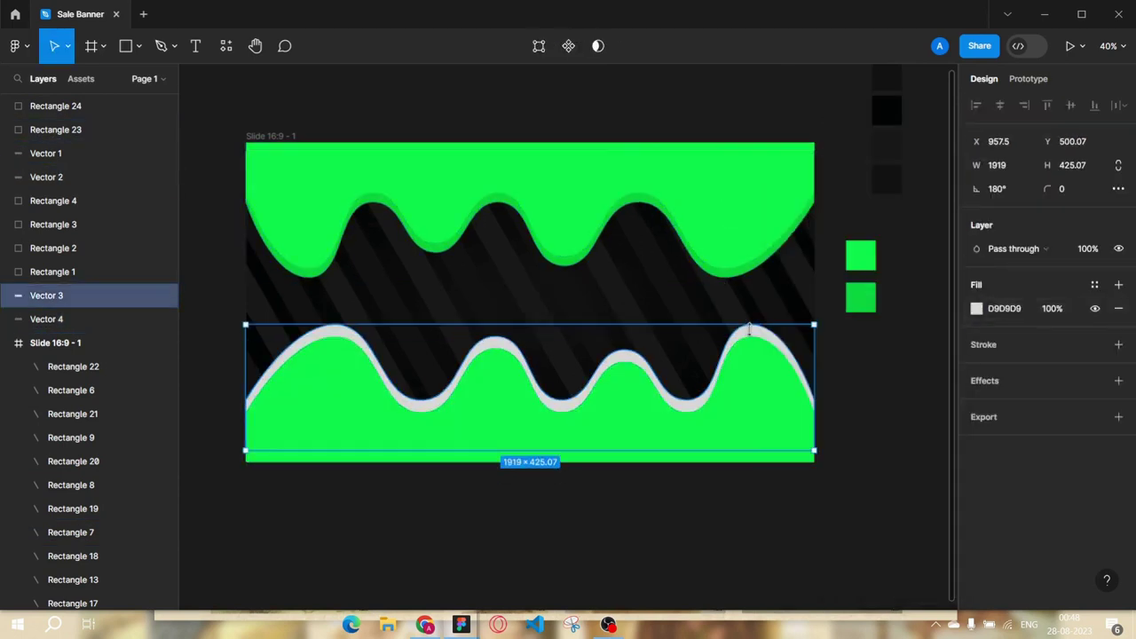
left_click(976, 308)
key("i")
left_click(726, 282)
left_click(712, 514)
scroll(736, 482, "down", 2)
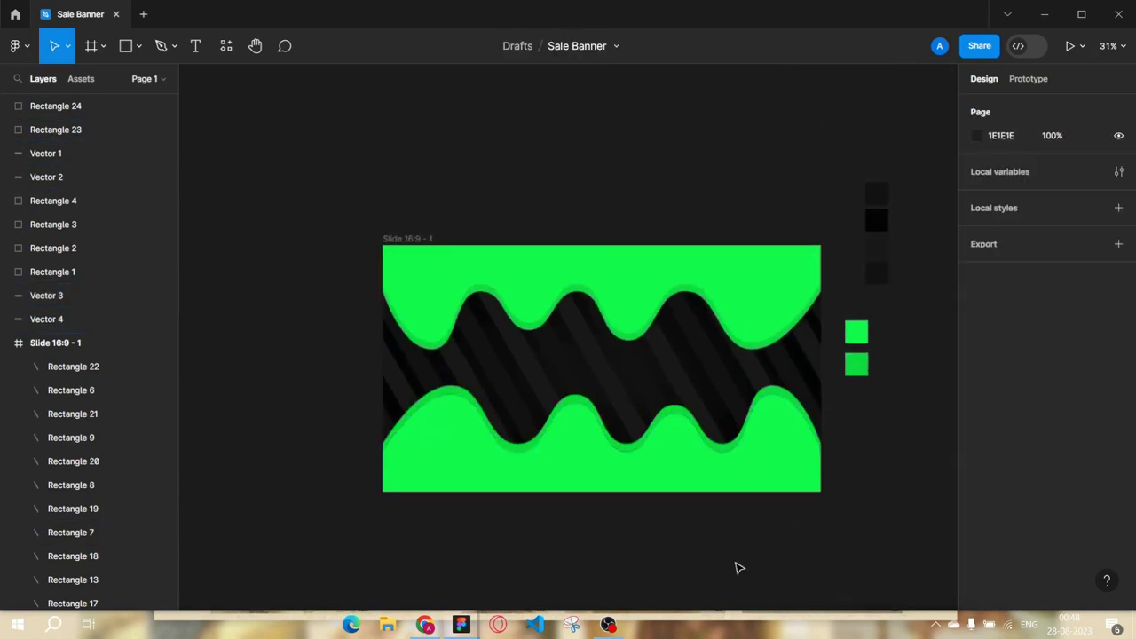
Check the green wave layers and line up the green swatches with the dark ones.
left_click(565, 486)
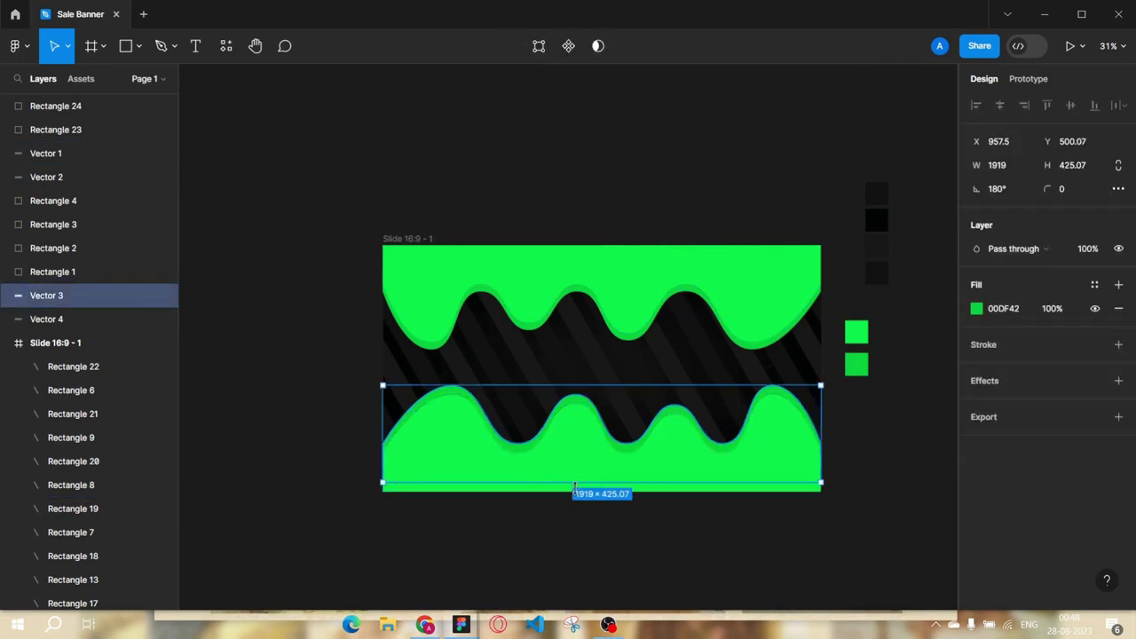
left_click(588, 436, "shift")
left_click(612, 332)
left_click(612, 340, "shift")
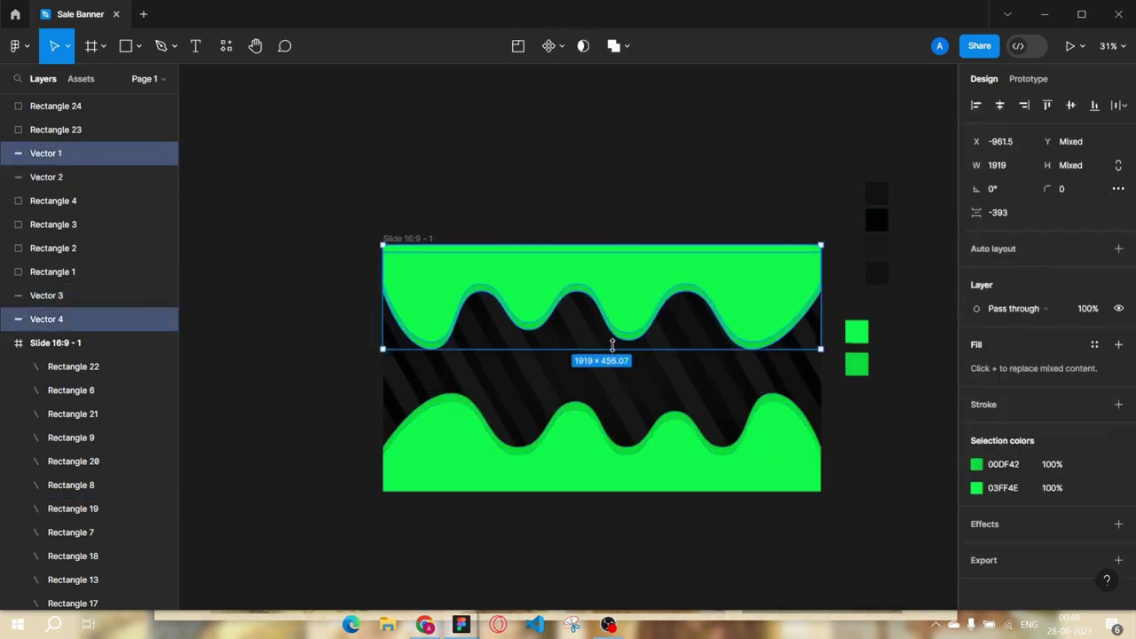
key("Escape")
left_click_drag(856, 332, 874, 305)
key("Escape")
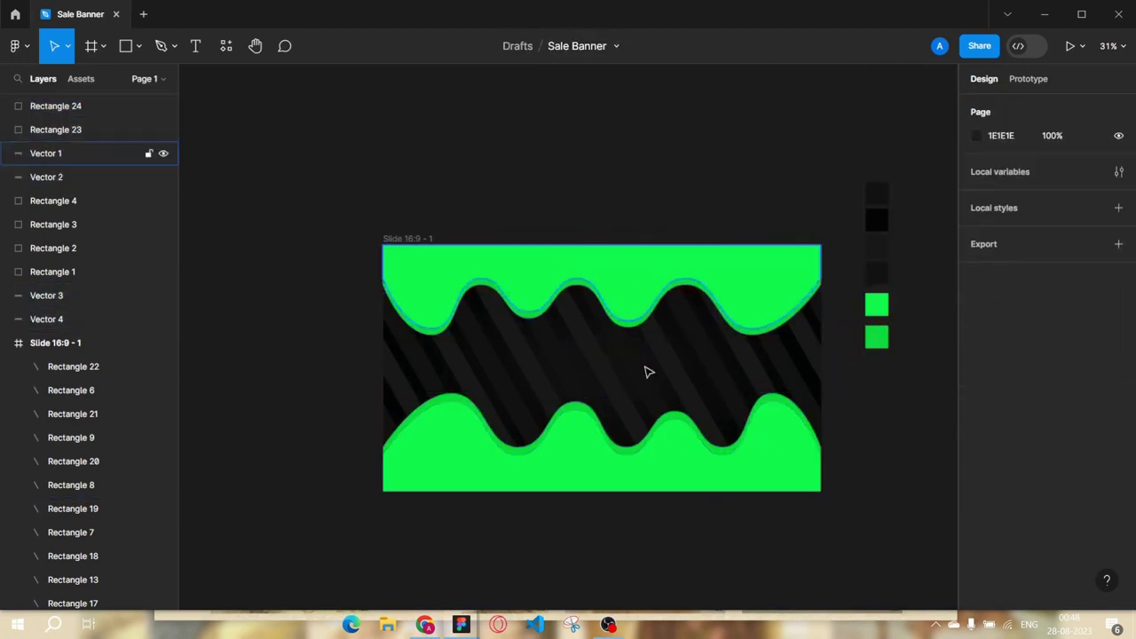
scroll(860, 376, "up", 2)
Add a SALE text box above the banner.
key("t")
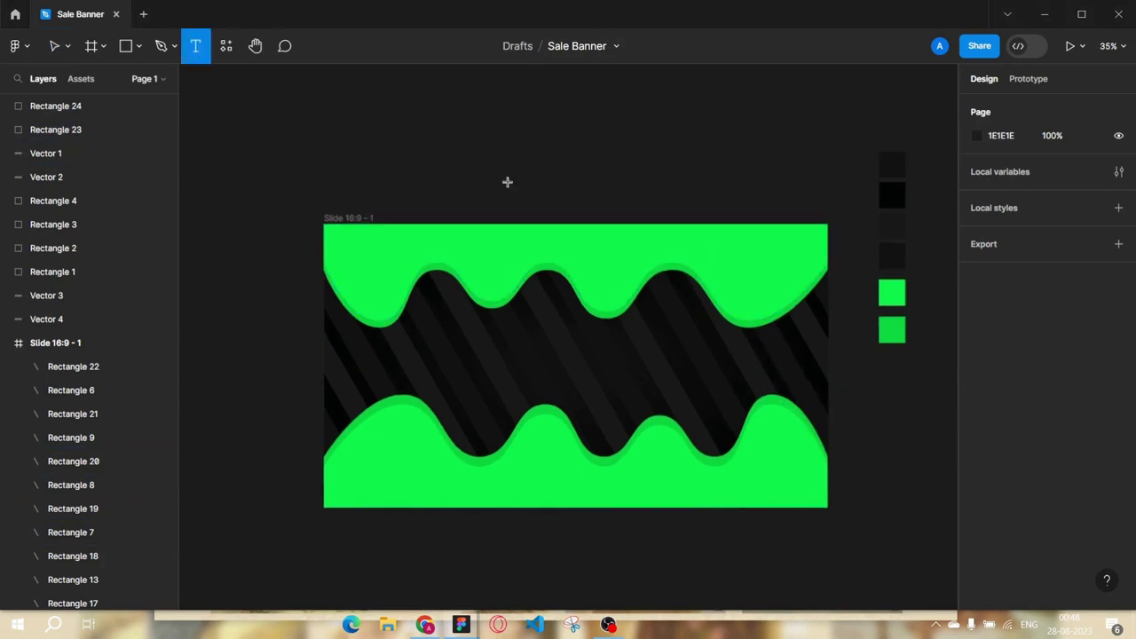
left_click_drag(497, 135, 674, 189)
left_click(1070, 332)
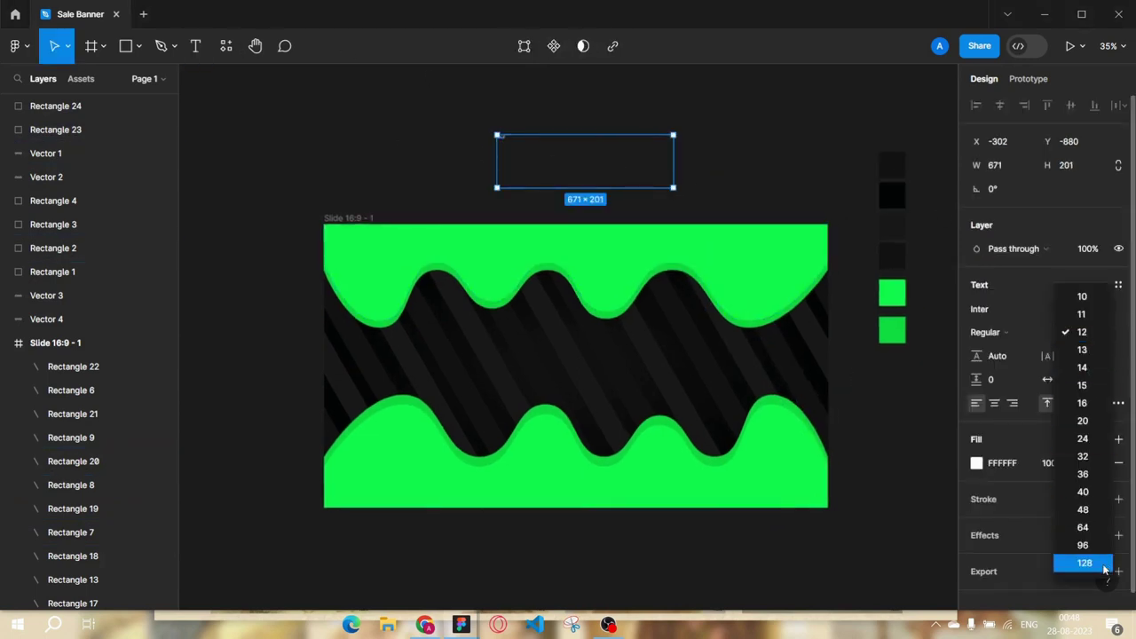
left_click(1030, 562)
type("SALE")
key("Escape")
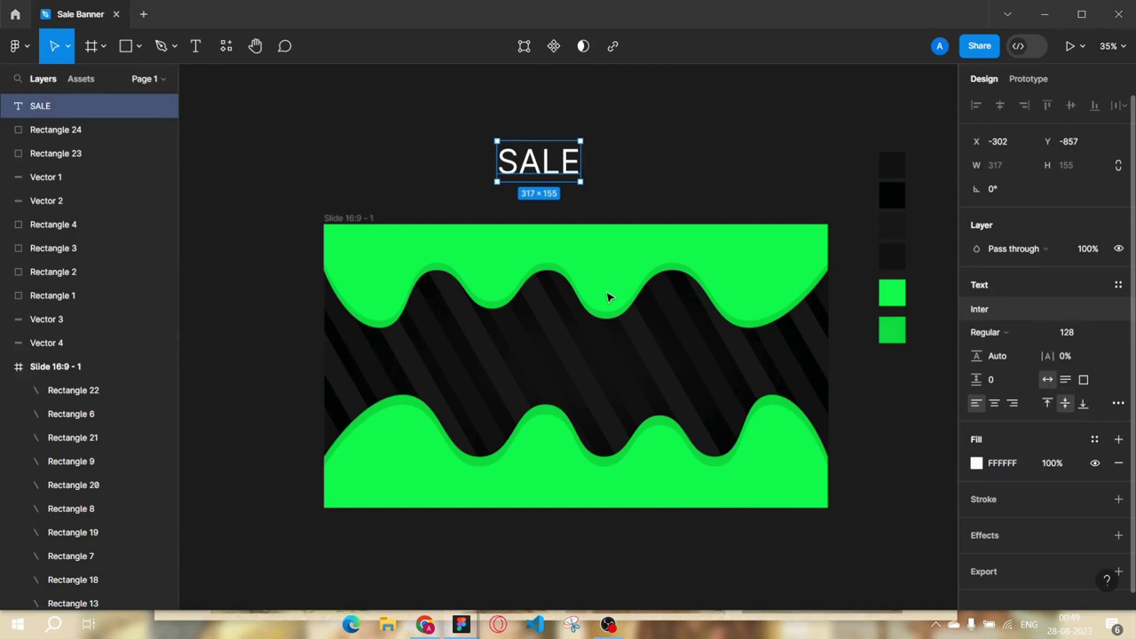
Set SALE to Keania One at size 360 and centre it between the waves.
left_click(1067, 331)
type("360")
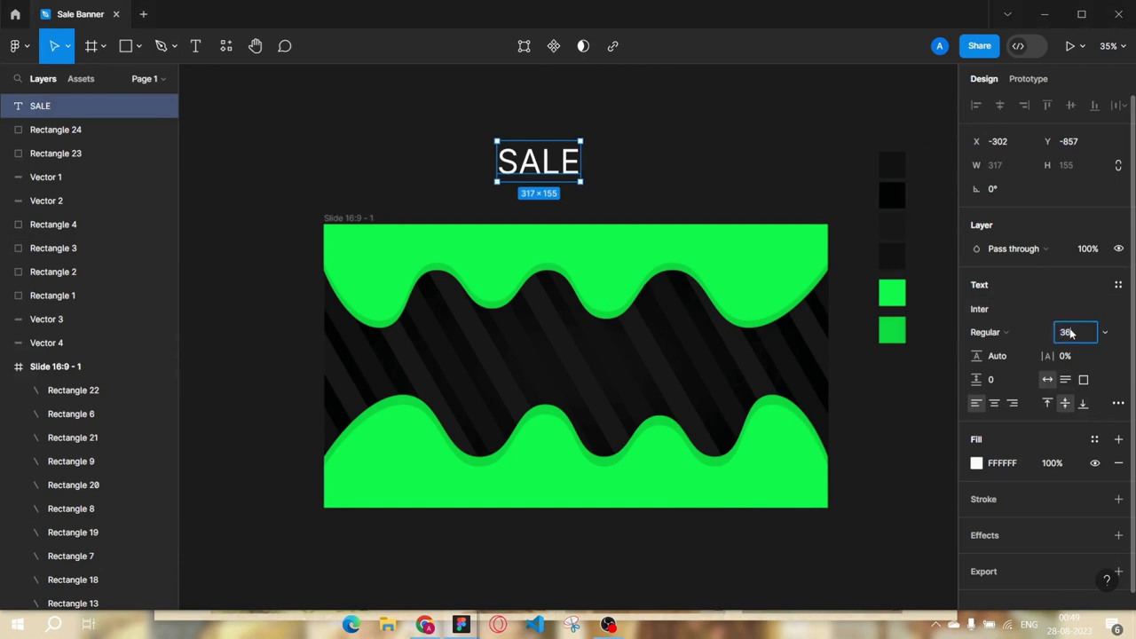
key("Return")
left_click(985, 309)
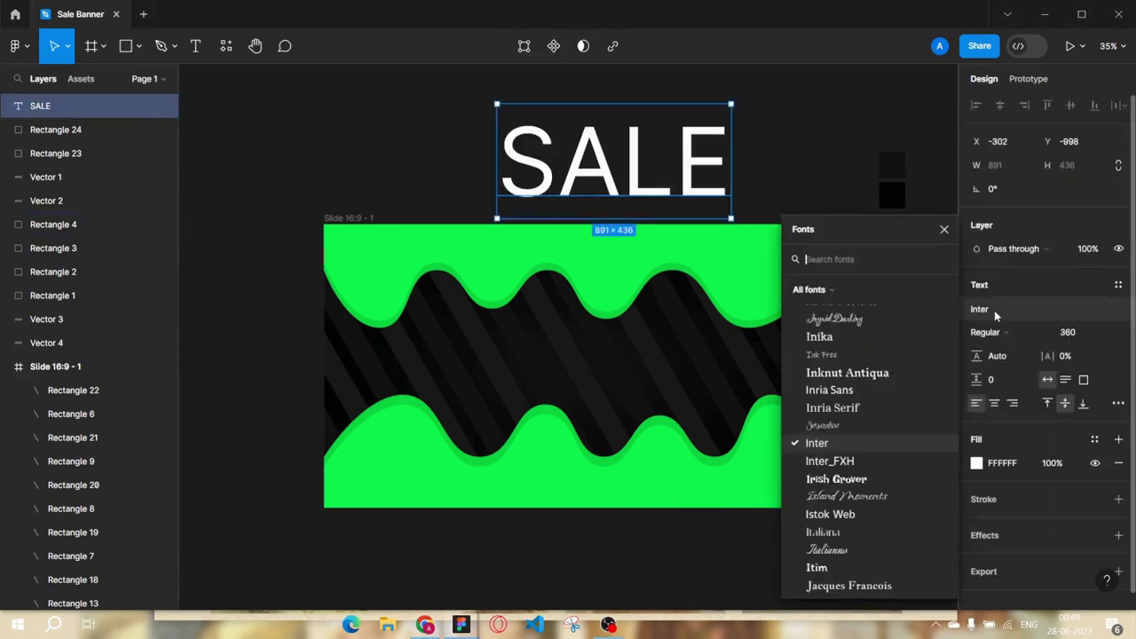
type("kea")
left_click(832, 284)
left_click_drag(645, 173, 604, 370)
Nudge the top wave slightly upward and shift the SALE text up a little.
left_click(546, 415)
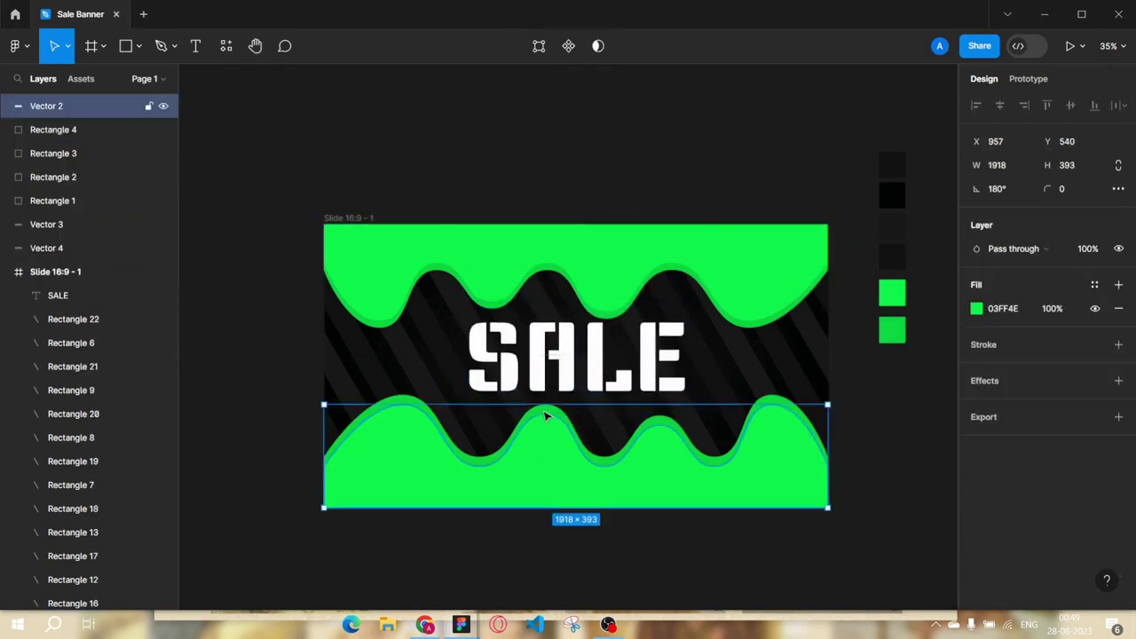
left_click(561, 421, "shift")
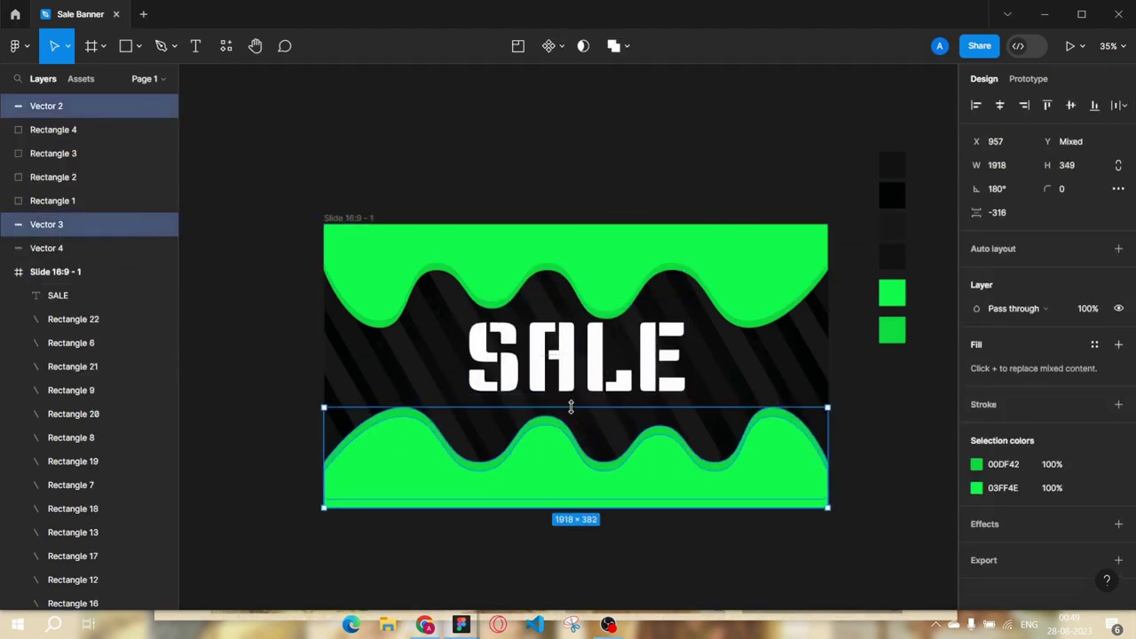
left_click(596, 306)
key("Escape")
left_click(604, 318)
left_click(603, 306, "shift")
key("shift+Up")
key("shift+Up")
key("shift+Up")
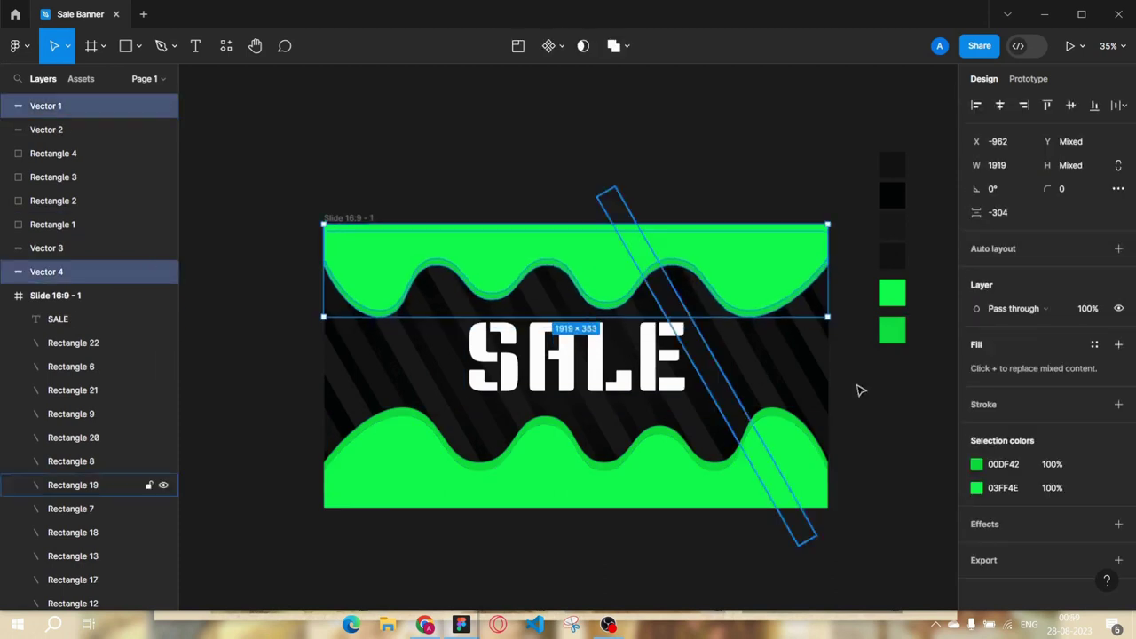
left_click(608, 371)
left_click_drag(607, 371, 608, 363)
Fill the two inner edge waves with darker 00D73F green.
left_click(676, 422)
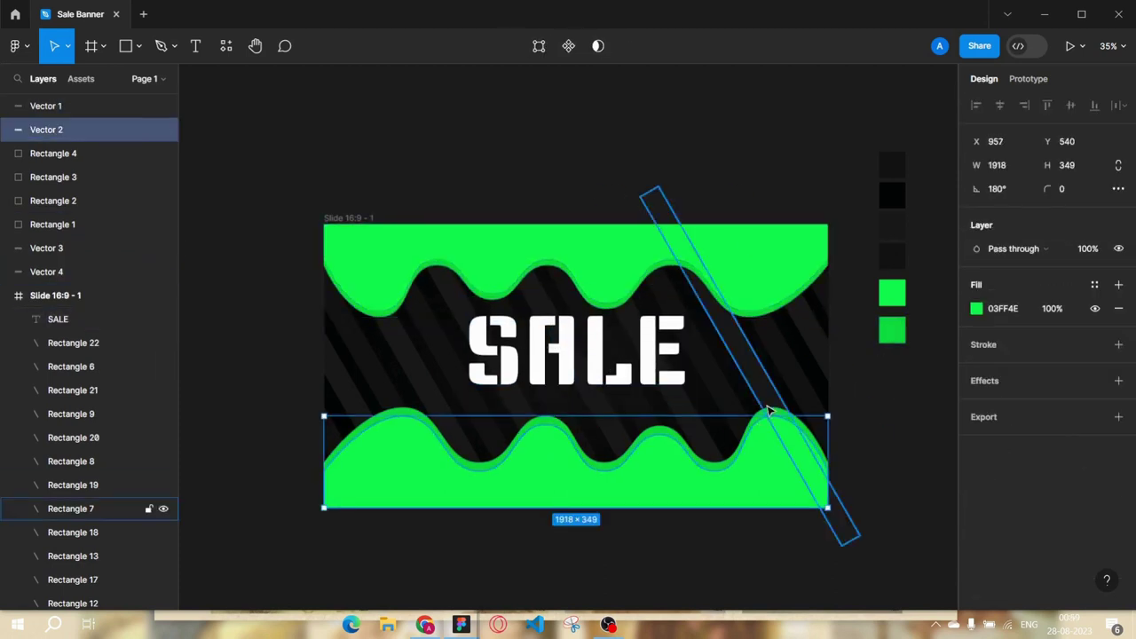
left_click(766, 314)
left_click(772, 424, "shift")
left_click(975, 367)
mouse_move(927, 284)
left_mouse_down()
mouse_move(956, 256)
mouse_move(958, 228)
left_mouse_up()
left_click(796, 185)
Fill the main top and bottom waves with bright 00FF4C green.
left_click(790, 257)
left_click(742, 477, "shift")
left_click(976, 367)
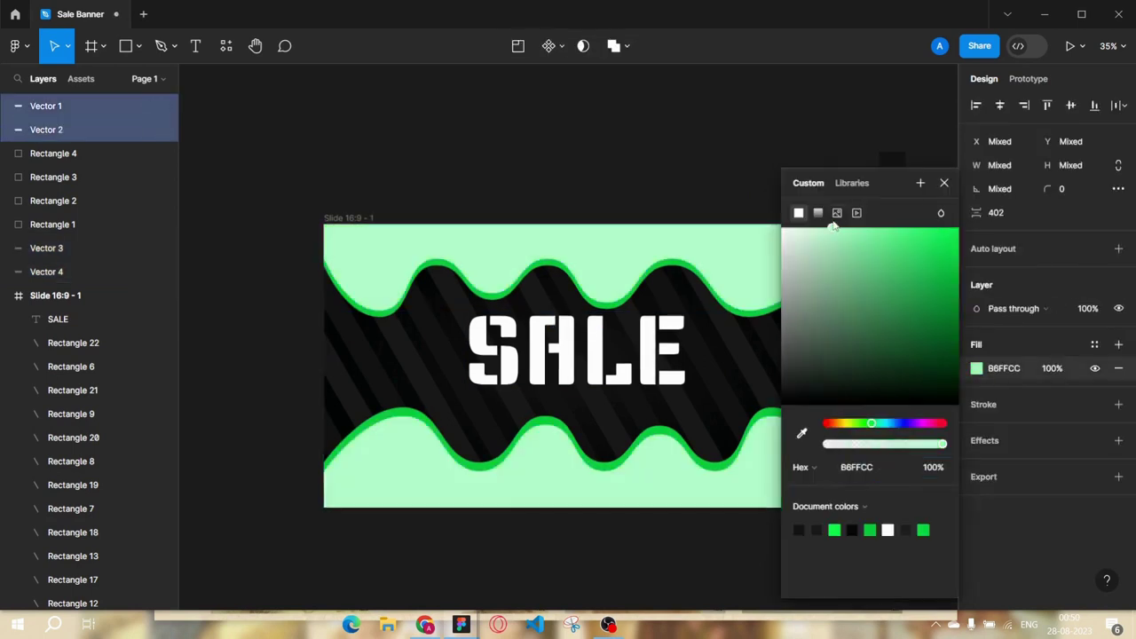
left_click(944, 184)
key("Escape")
left_click(664, 376)
Duplicate SALE slightly upward, colour the copy 14FF5A, and add a matching green swatch.
scroll(653, 349, "up", 2)
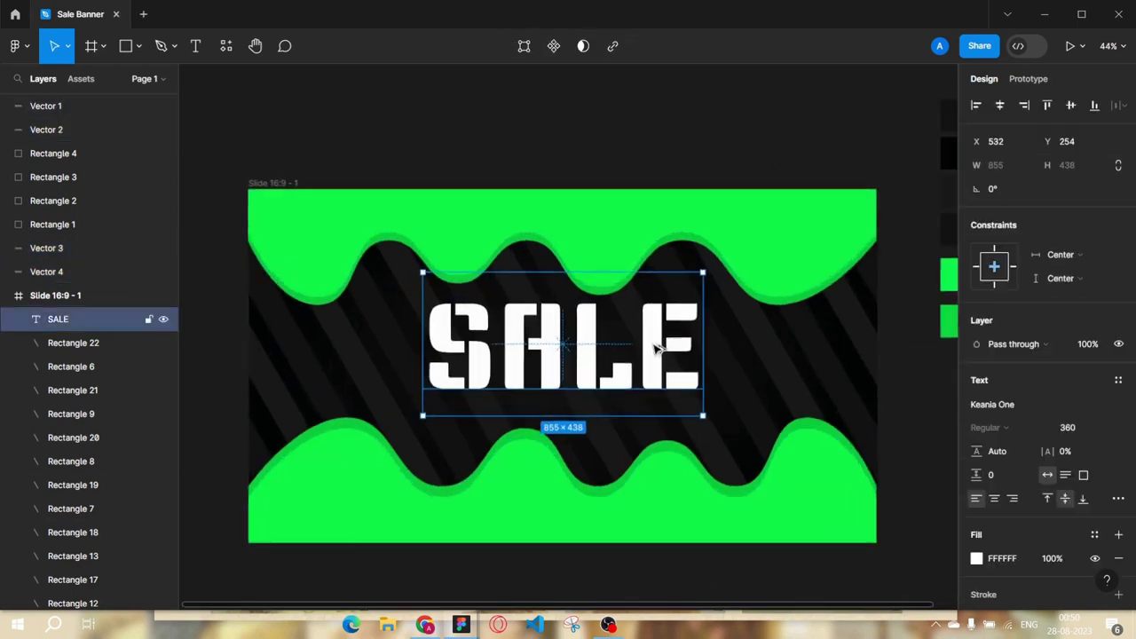
left_click_drag(654, 348, 653, 339, "alt")
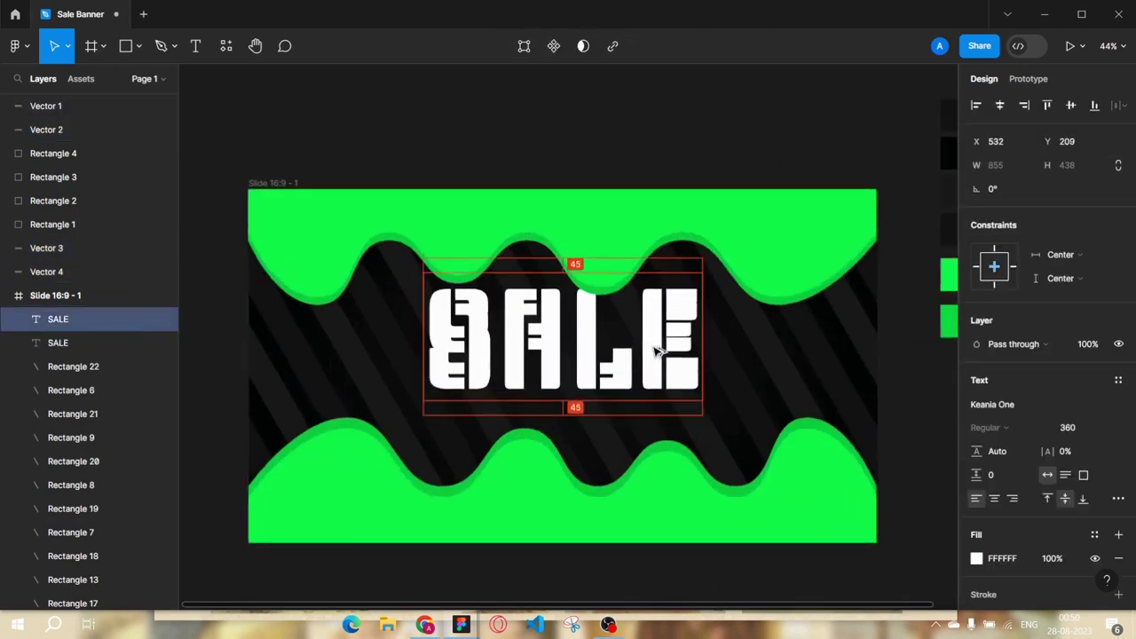
left_click(922, 448)
left_click(598, 360)
scroll(900, 393, "right", 1)
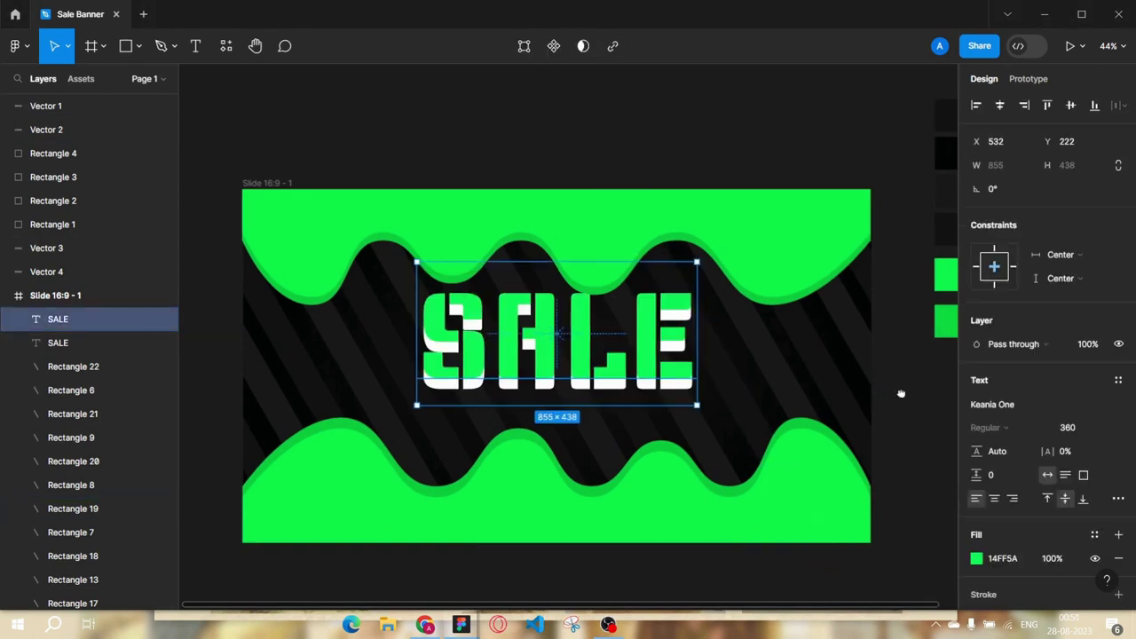
scroll(900, 393, "right", 2)
left_click(907, 319)
left_click_drag(909, 325, 915, 373, "alt")
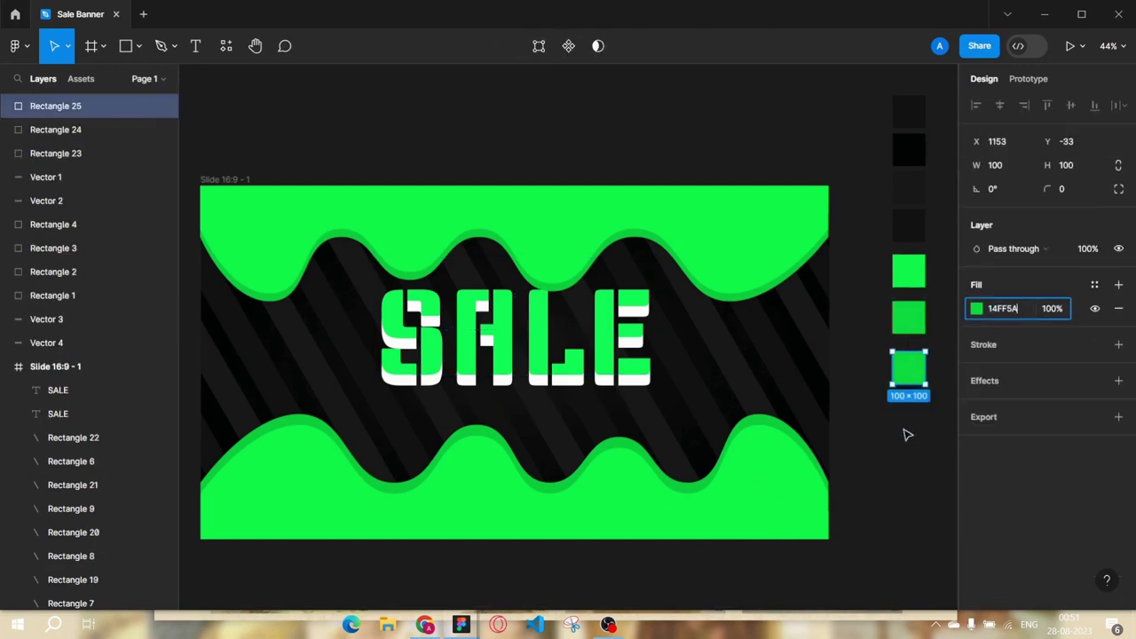
Group both SALE layers as Group 1 and nudge the group slightly down.
left_click(558, 139)
scroll(568, 266, "left", 1)
left_click(573, 388)
left_click(101, 414, "shift")
key("ctrl+g")
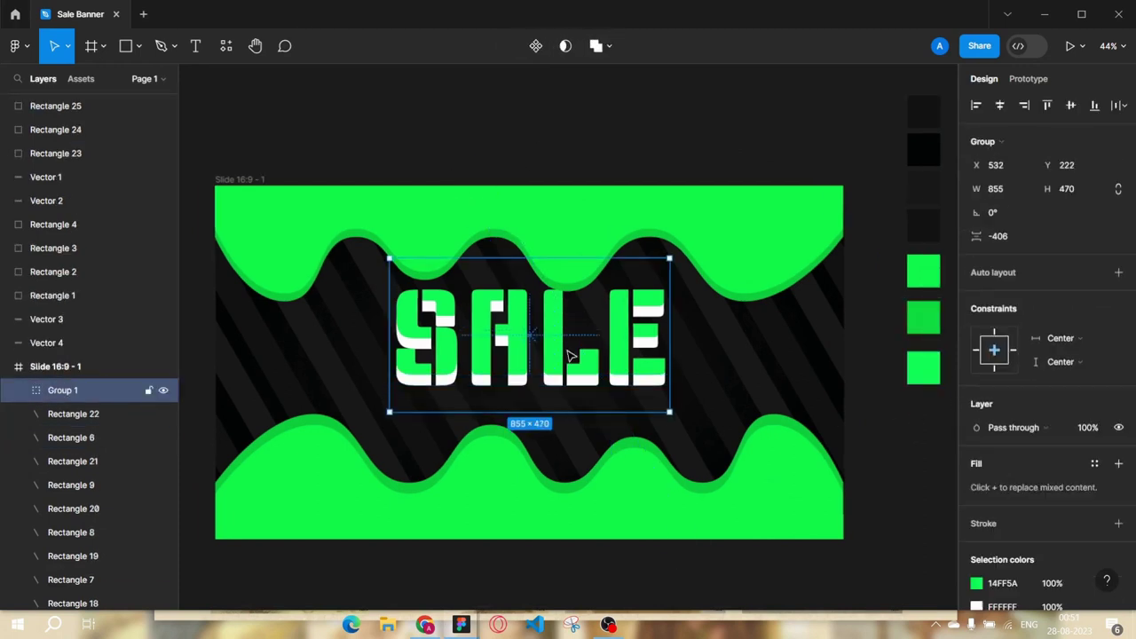
left_click_drag(570, 355, 571, 364)
left_click(661, 164)
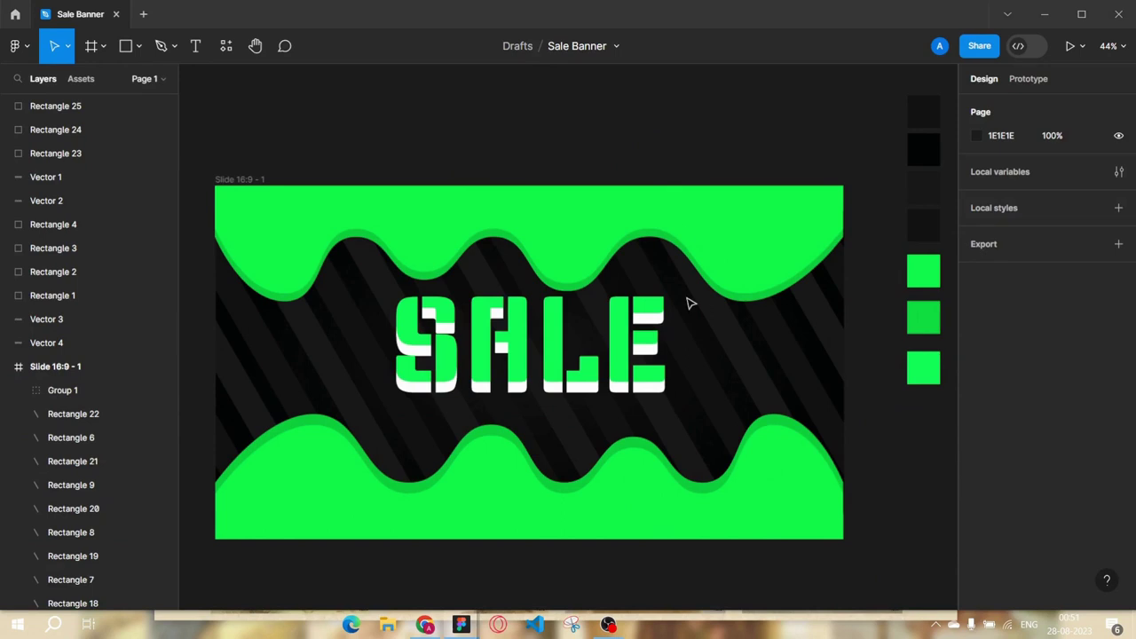
key("t")
left_click_drag(423, 118, 586, 157)
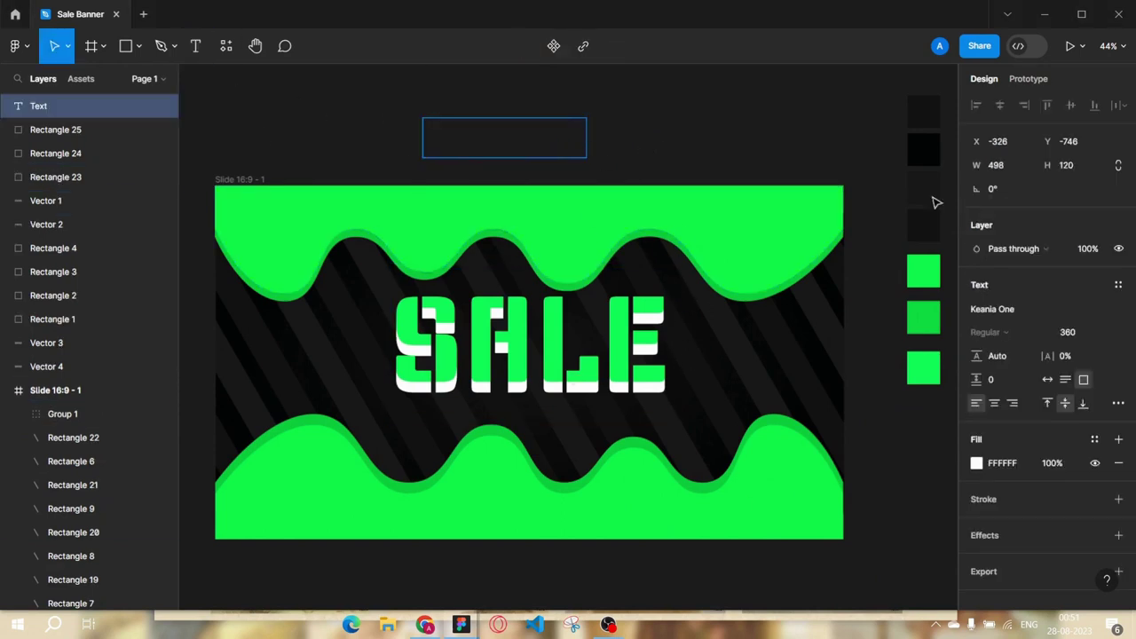
Type the 'save upto 50% OFF' subtitle text.
left_click(1090, 331)
left_click(1082, 589)
type("save upt")
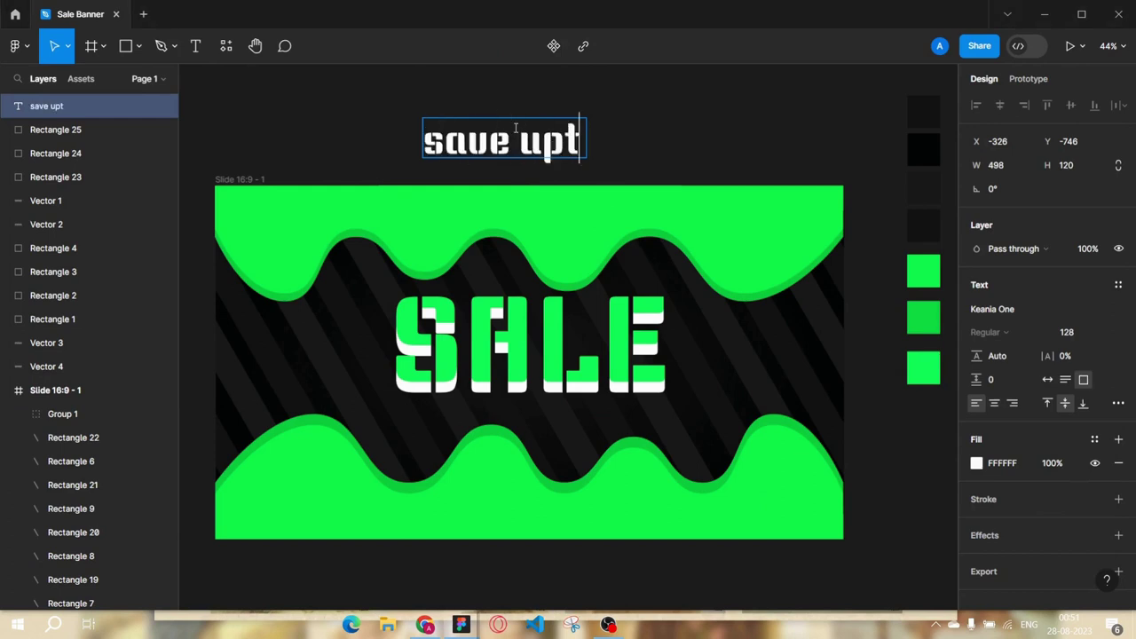
type("o 50% OFFF")
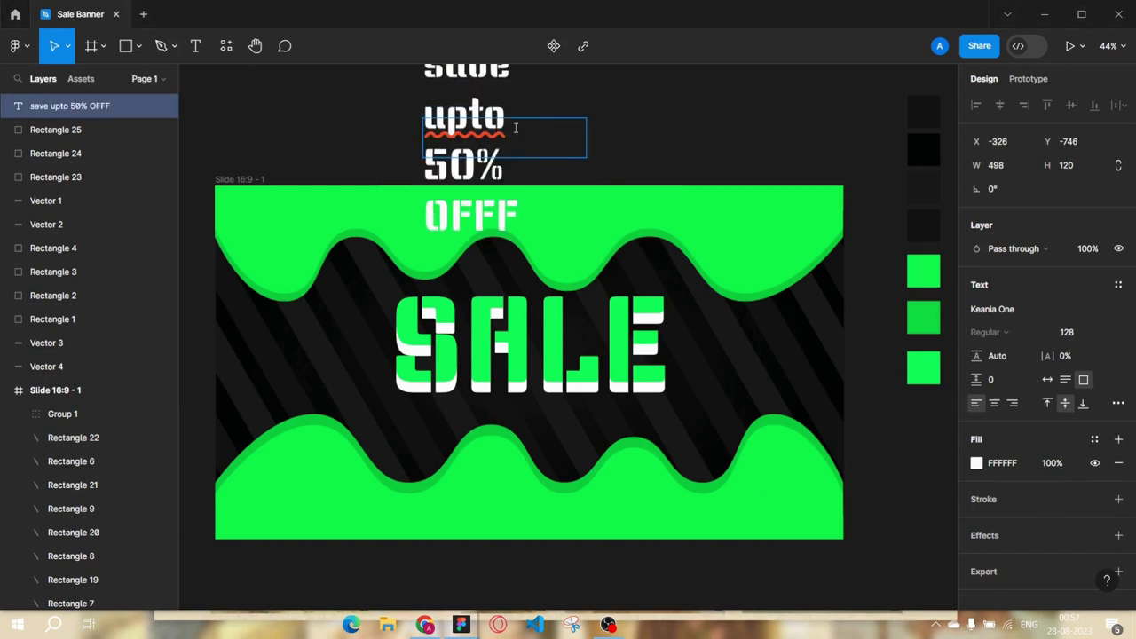
key("BackSpace")
key("Escape")
left_click(1078, 332)
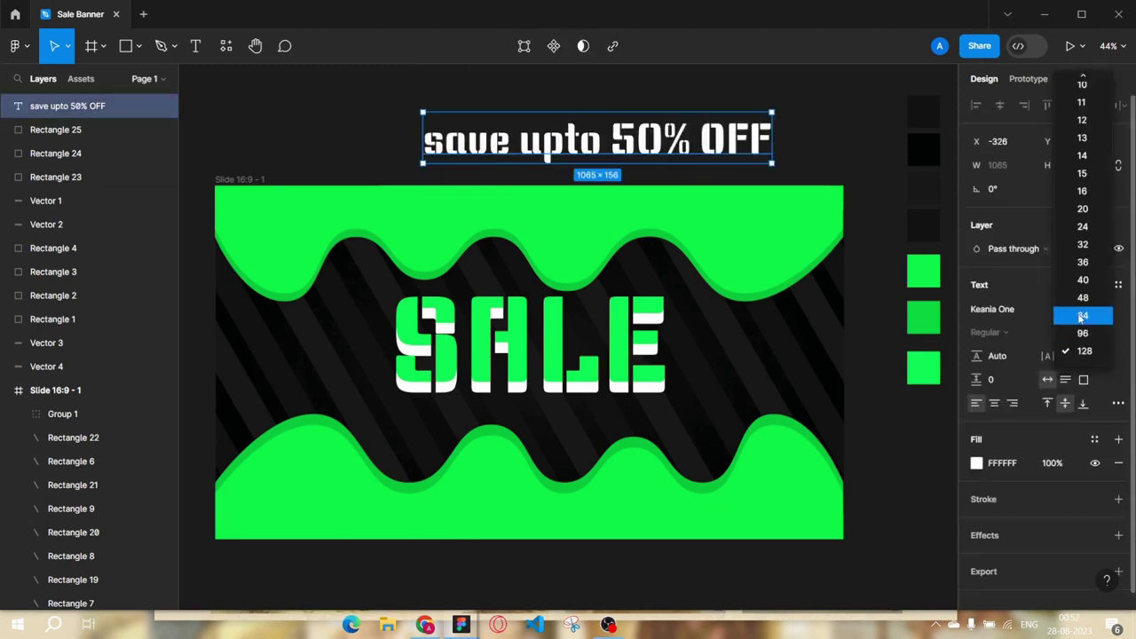
left_click(1081, 317)
Set the subtitle to size 96 and centre it just under SALE.
left_click_drag(506, 127, 529, 413)
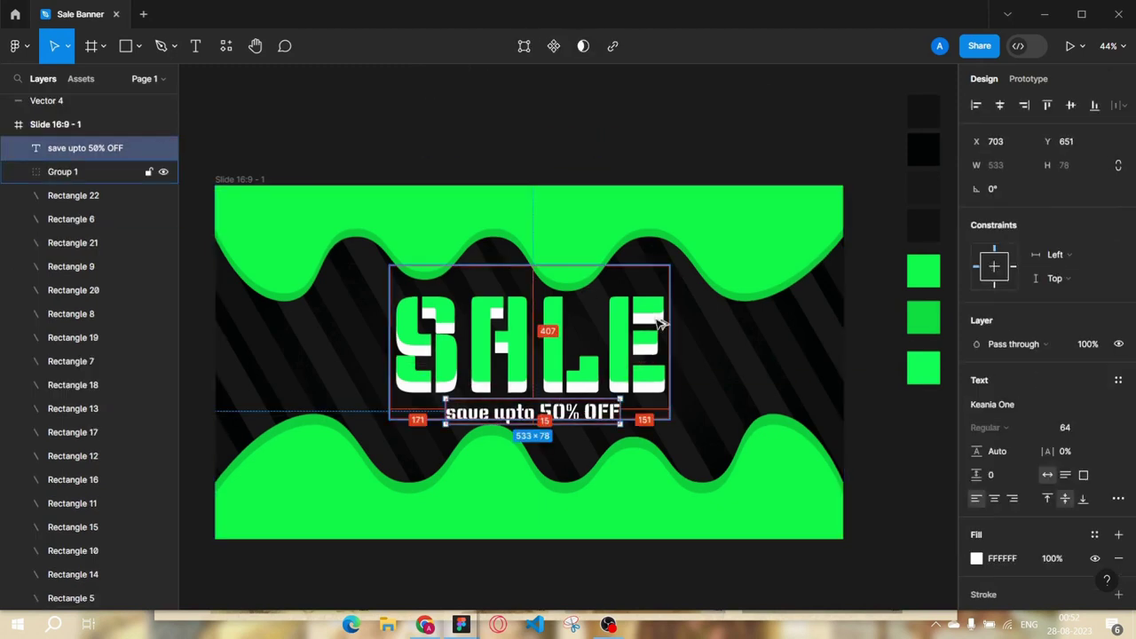
left_click(1065, 427)
left_click(1078, 448)
left_click_drag(669, 414, 618, 411)
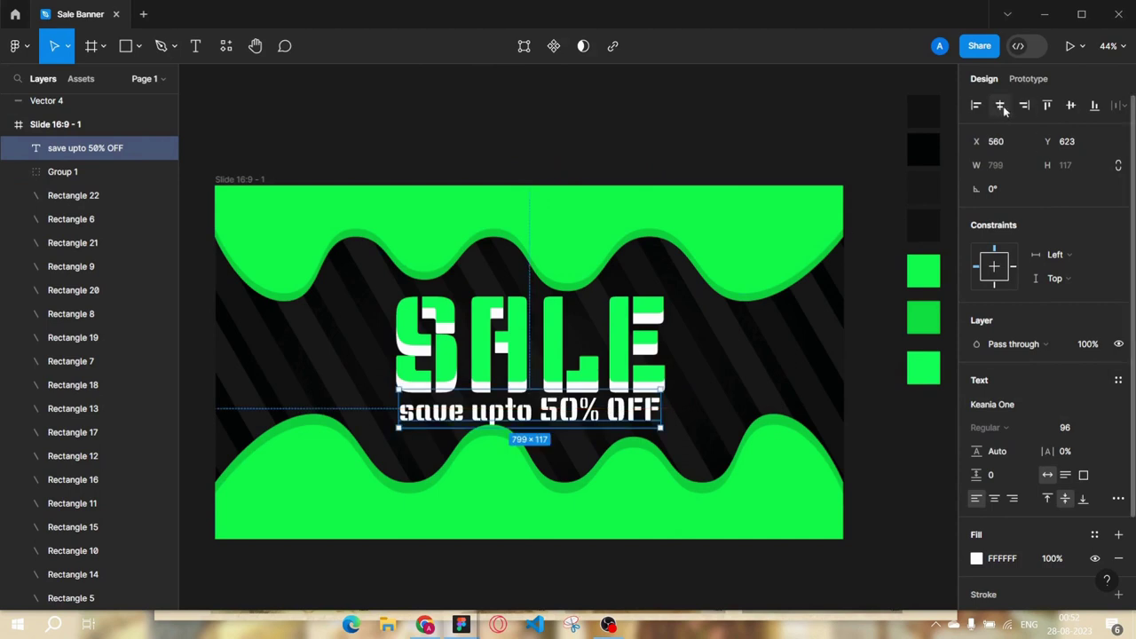
left_click(634, 550)
left_click(85, 147)
left_click(62, 171, "shift")
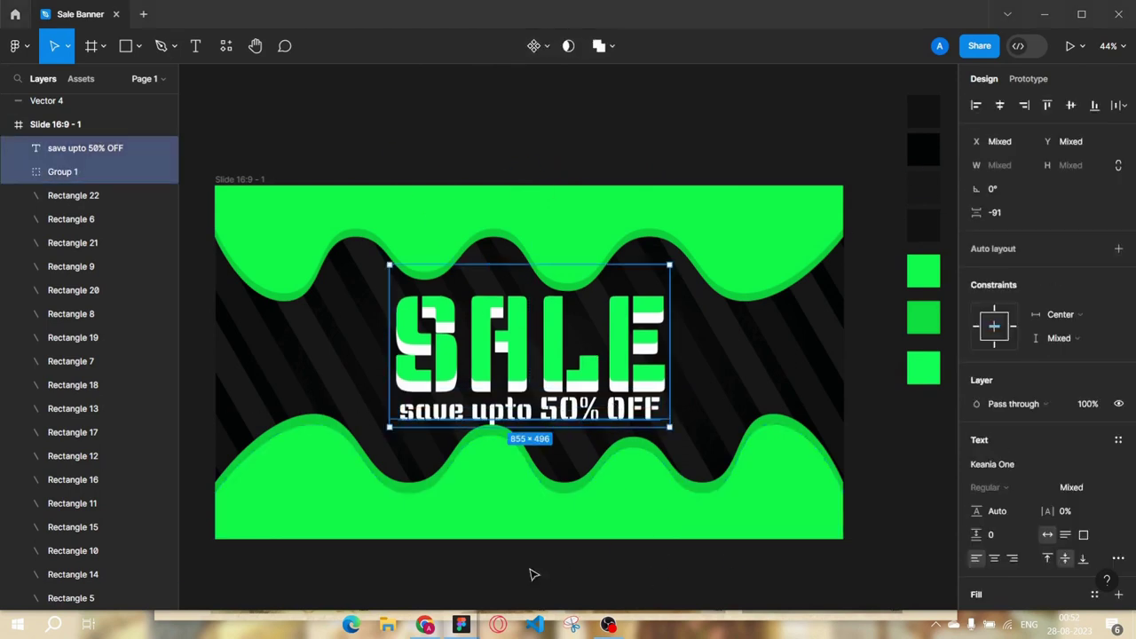
left_click(496, 446)
left_click(497, 479, "shift")
key("Escape")
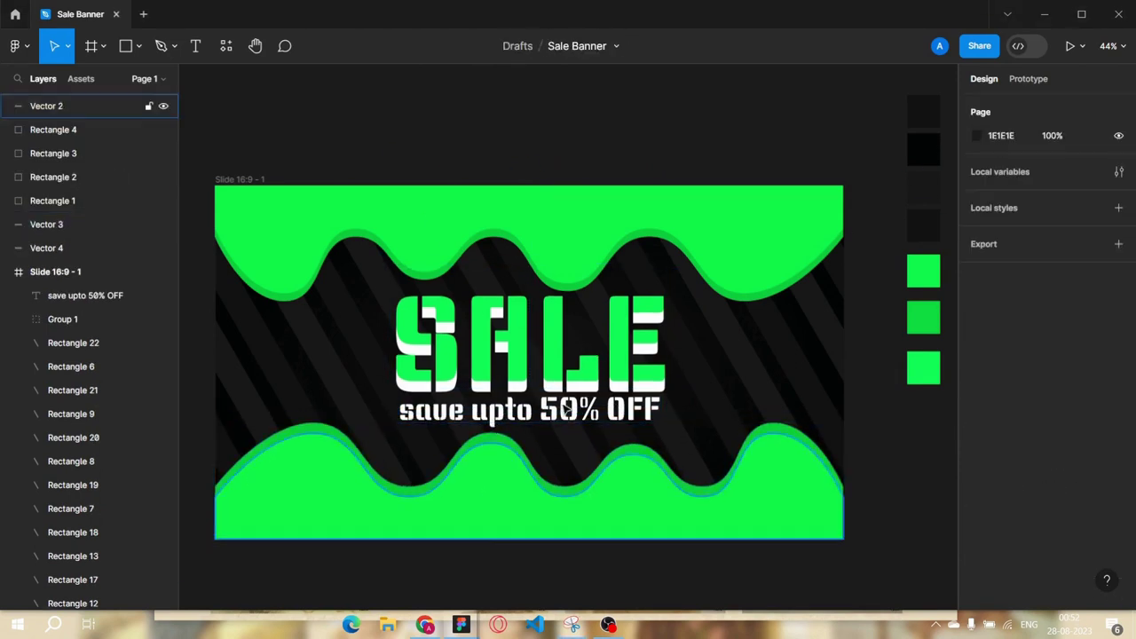
left_click_drag(564, 406, 565, 408)
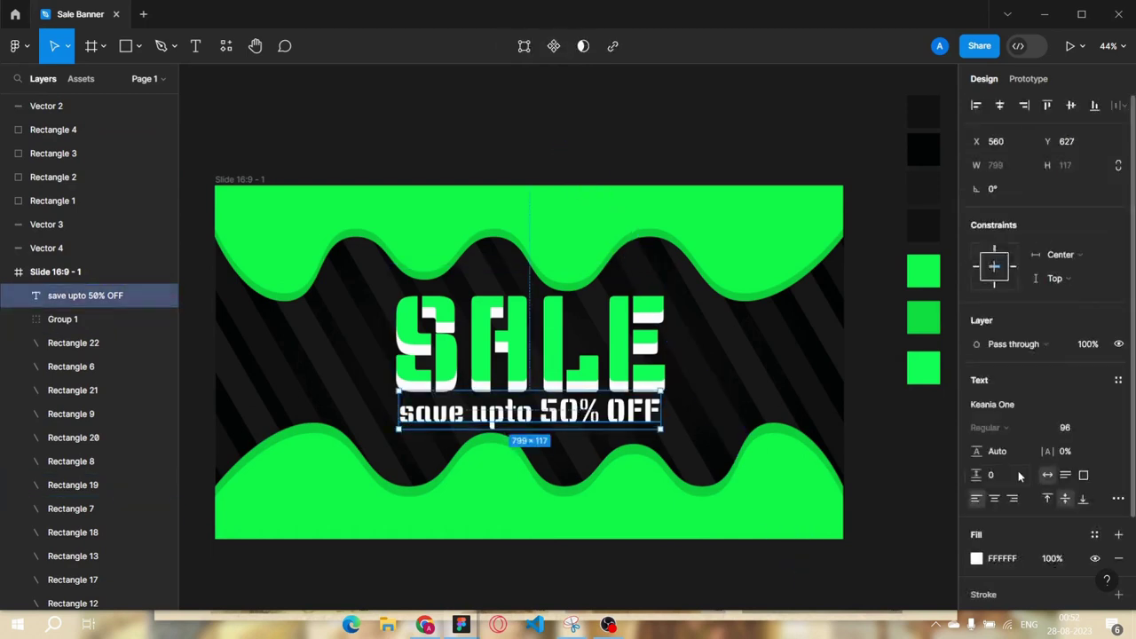
Give the subtitle a stroke outline and remove its solid fill.
scroll(1018, 476, "down", 3)
left_click(1118, 478)
left_click(1117, 447)
left_click(976, 482)
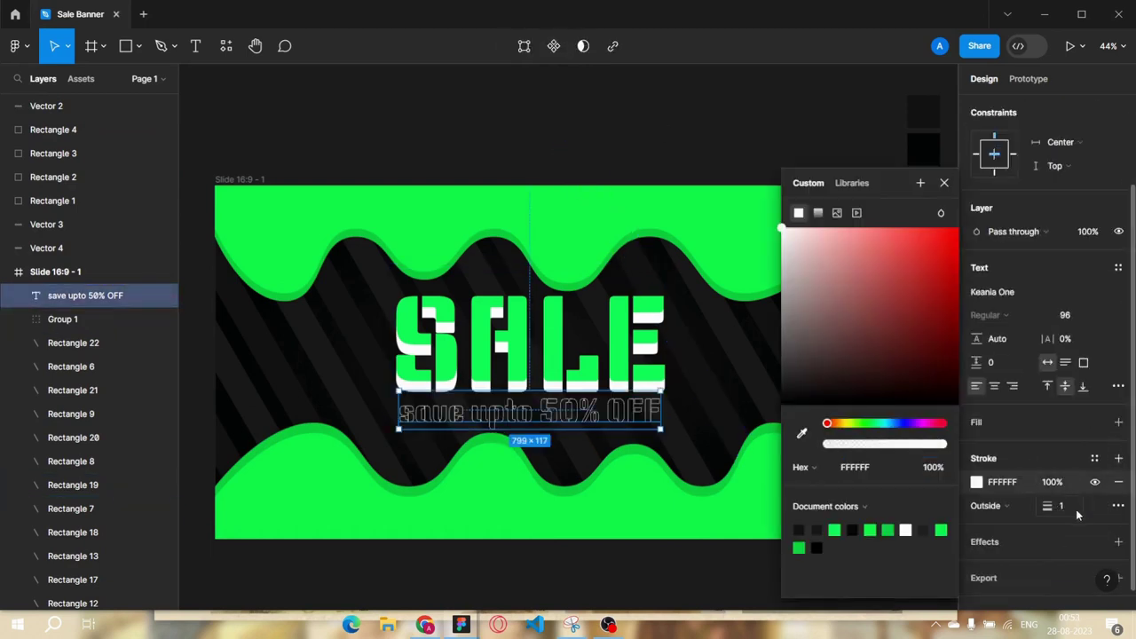
left_click(726, 571)
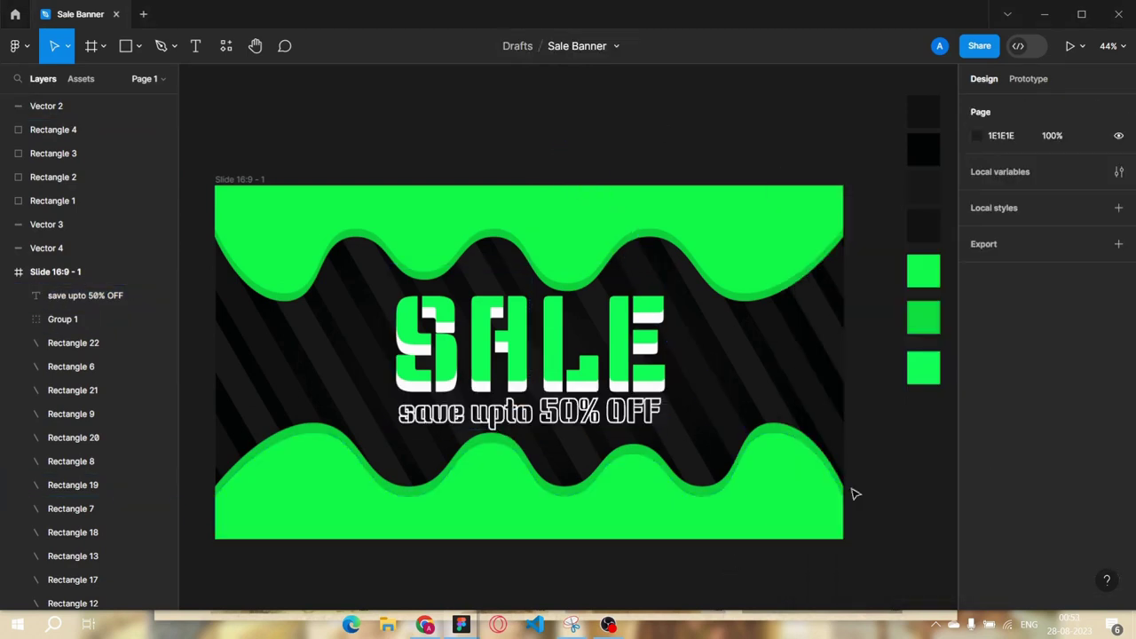
left_click(523, 414)
left_click(887, 497)
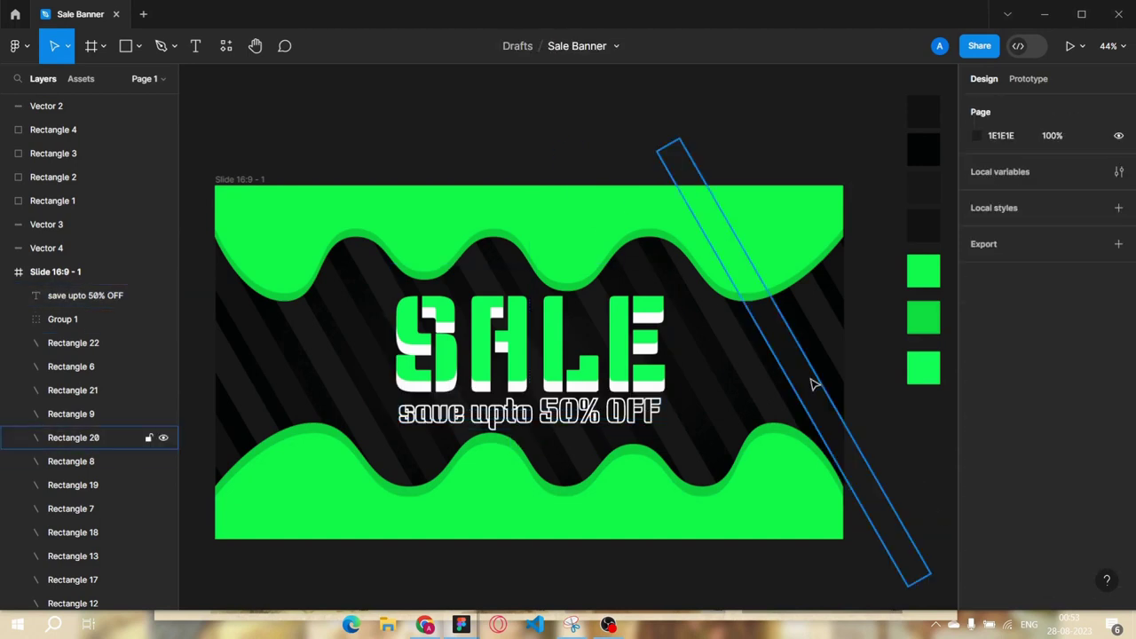
Draw a 100×400 bar at the banner's left edge and copy it to the right edge.
left_click_drag(352, 94, 378, 153)
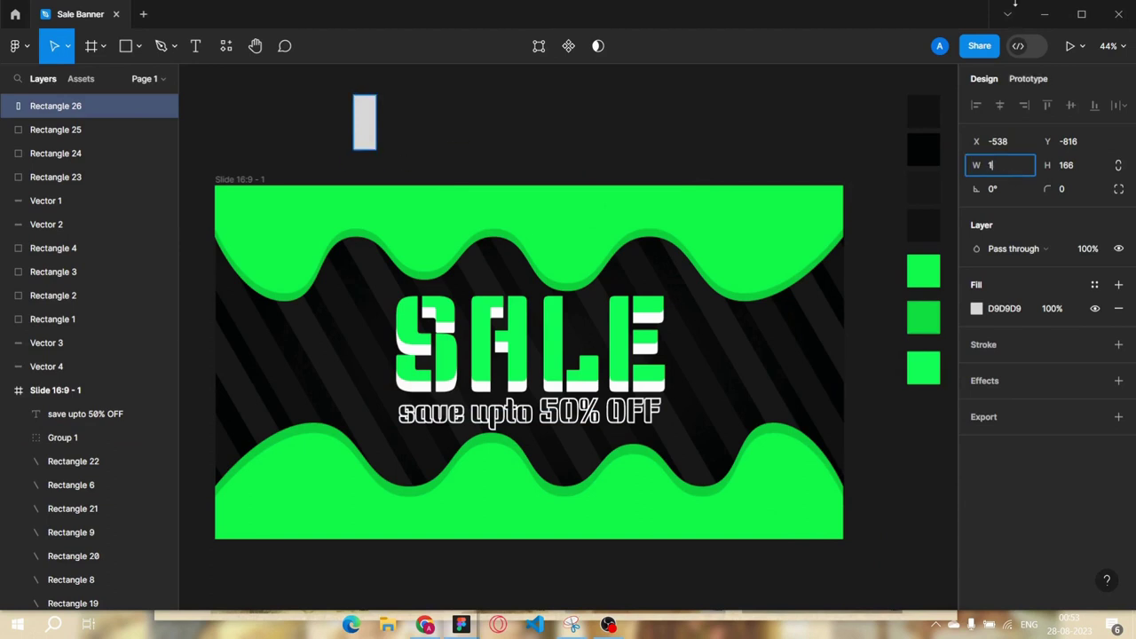
left_click(464, 140)
left_click_drag(377, 147, 252, 350)
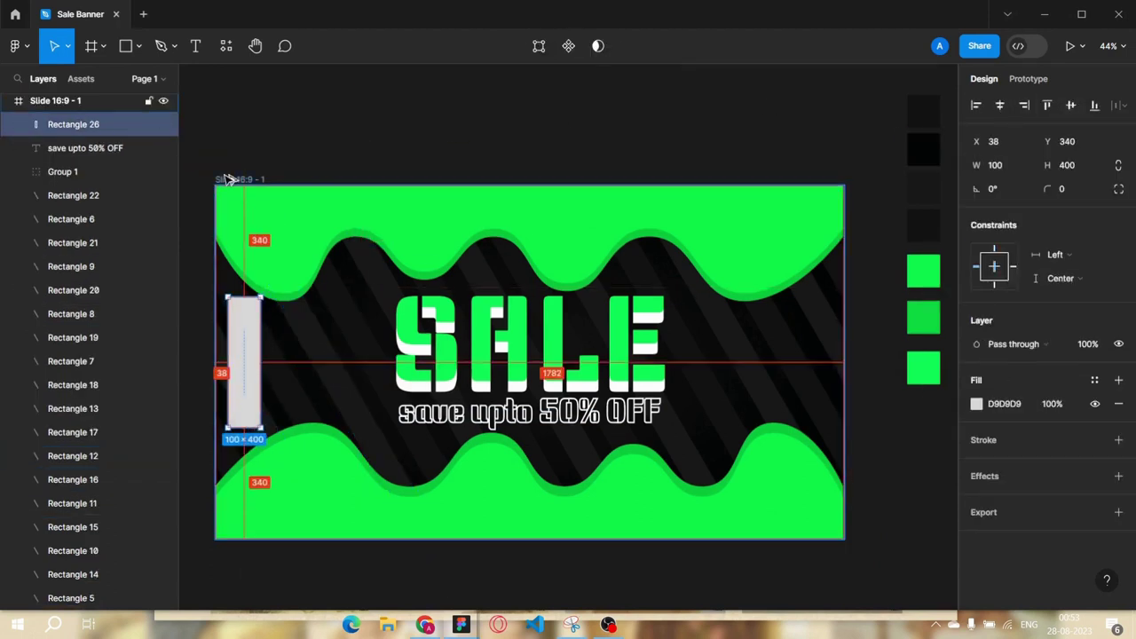
key("Left")
key("Left")
key("Left")
left_click_drag(243, 355, 816, 355)
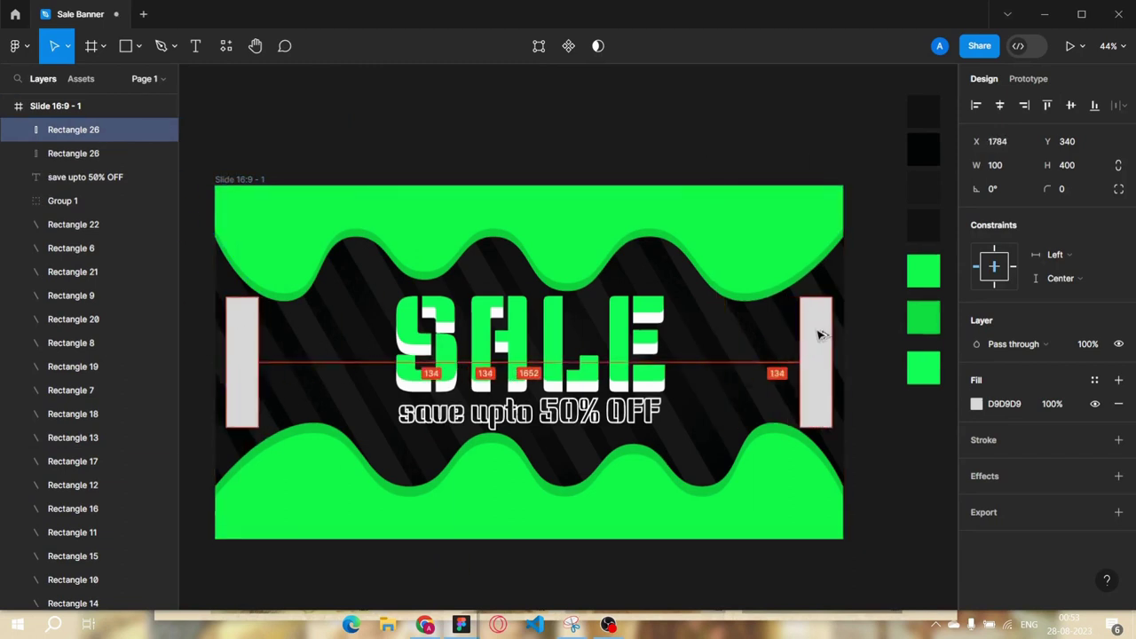
Fill both side bars with dark 282828 and round their corners.
left_click(243, 329, "shift")
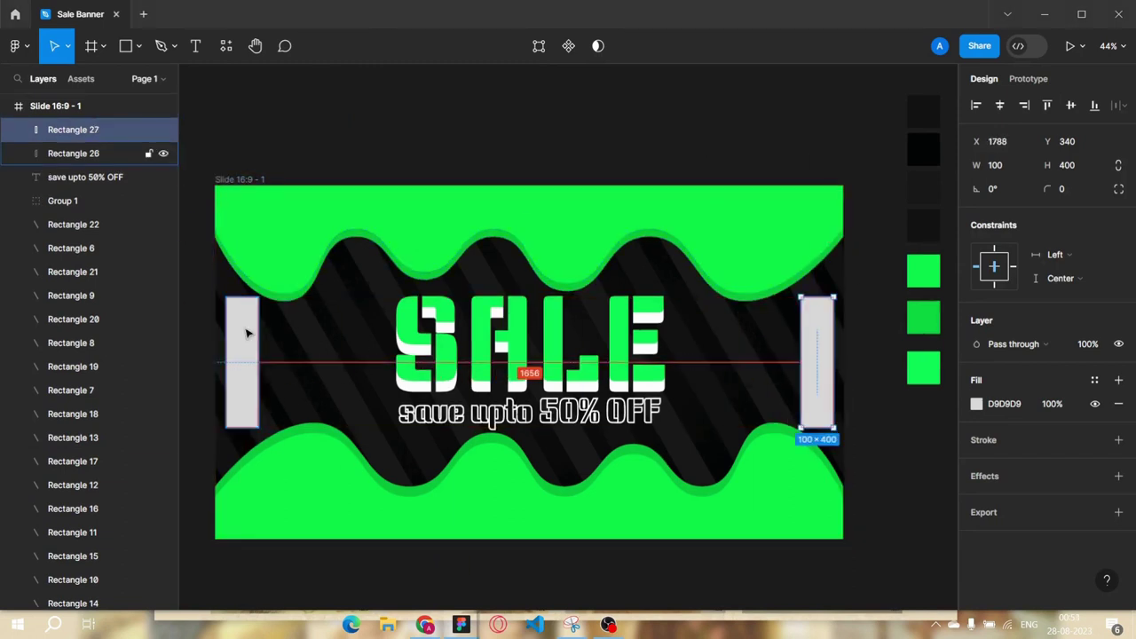
left_click(994, 463)
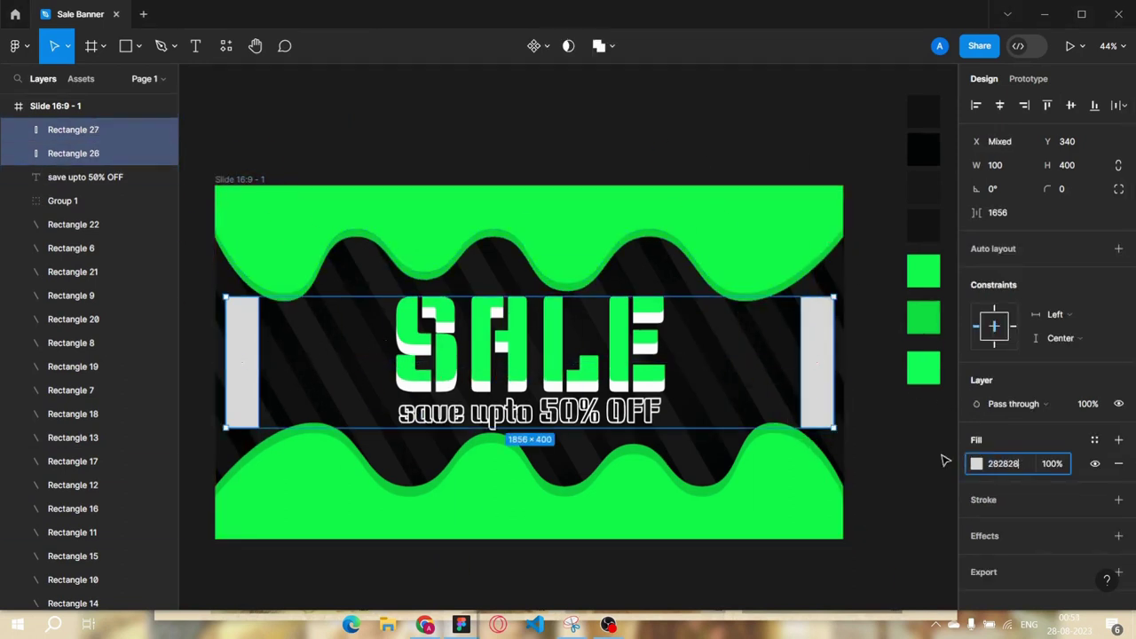
key("Return")
left_click(1065, 189)
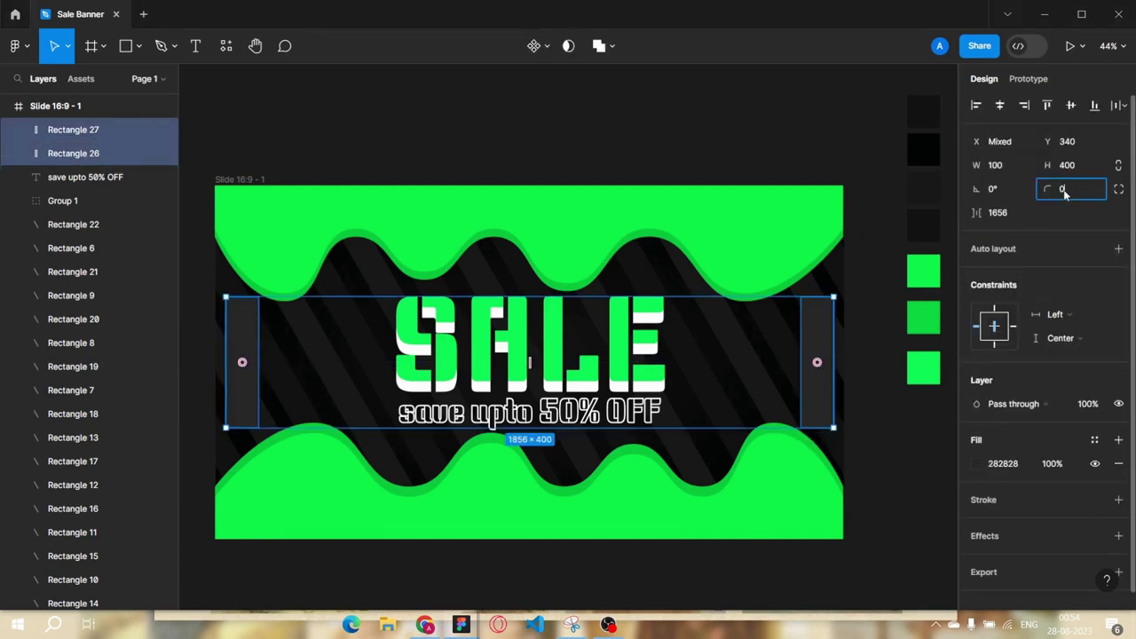
type("20")
left_click(880, 329)
left_click(195, 45)
mouse_move(310, 95)
left_mouse_down()
mouse_move(351, 128)
mouse_move(421, 115)
left_mouse_up()
Create the SPECIAL label beside WEEKLY and set both to size 40.
key("Return")
type("SPECIAL")
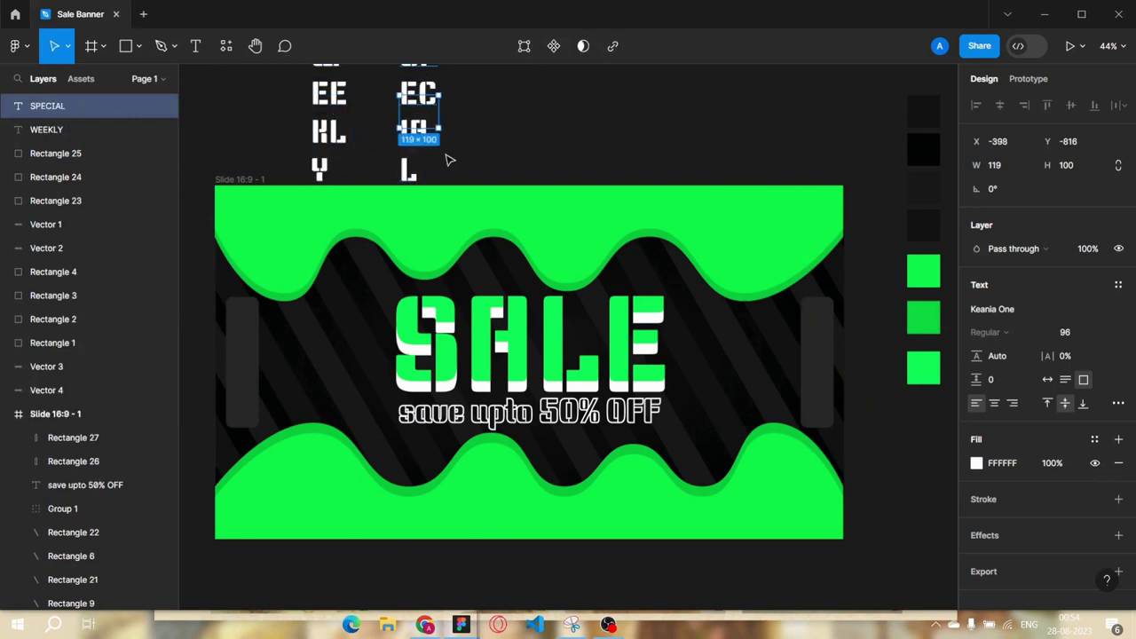
left_click(330, 114)
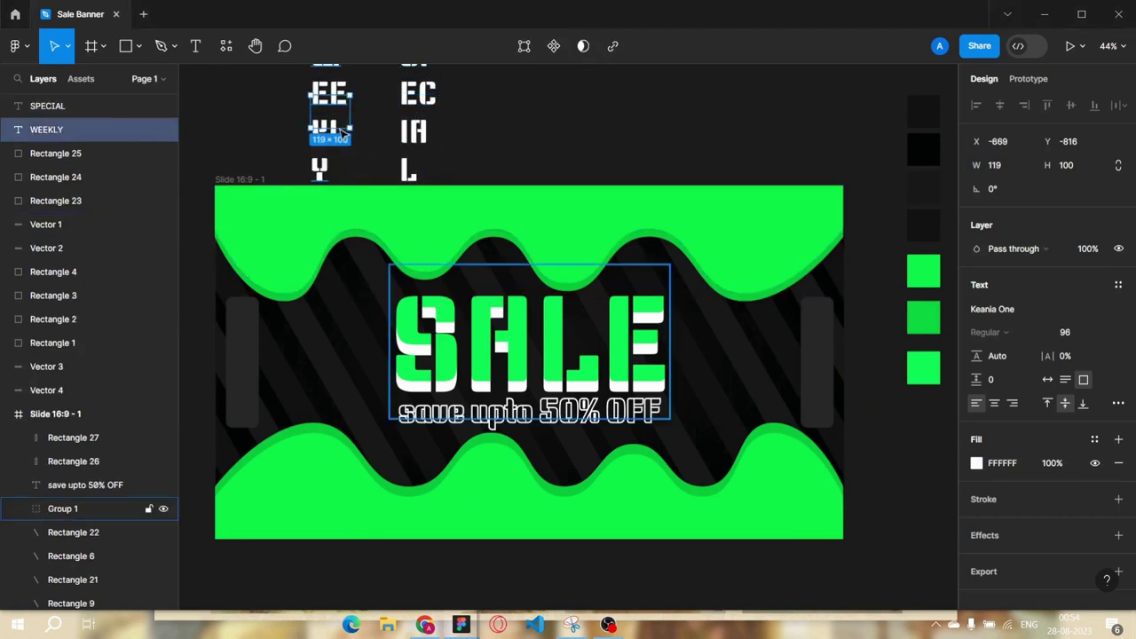
left_click(1090, 332)
left_click(1078, 265)
left_click(413, 133)
left_click(1090, 332)
left_click(1078, 264)
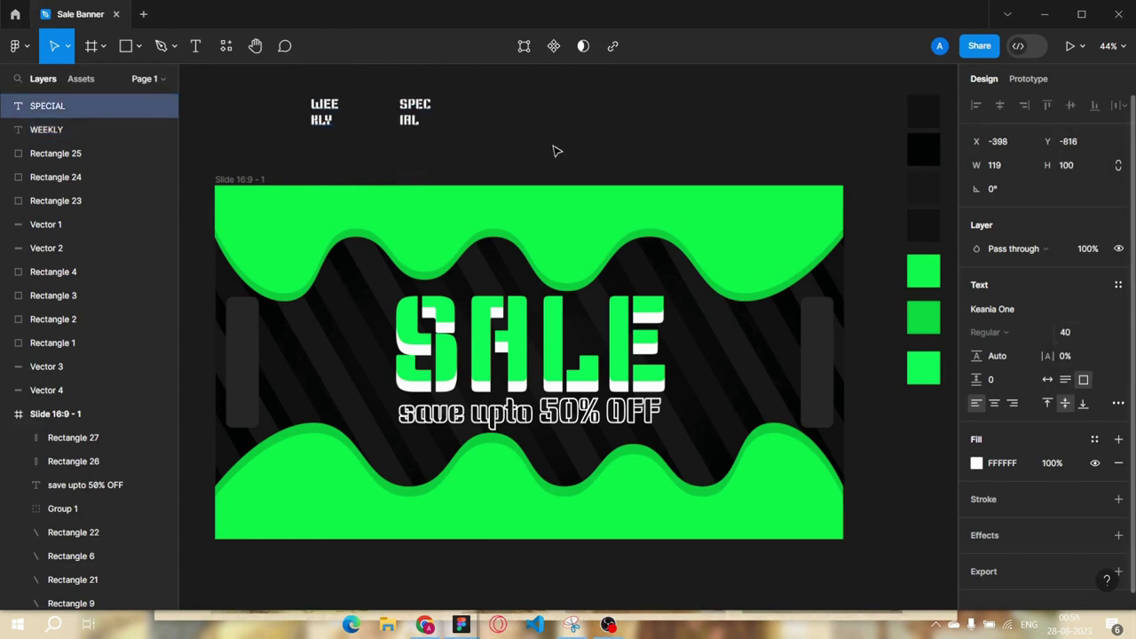
key("Tab")
Stack WEEKLY vertically, centre-aligned on the left bar, and group it with the bar.
left_click_drag(273, 344, 259, 376)
scroll(197, 373, "up", 5)
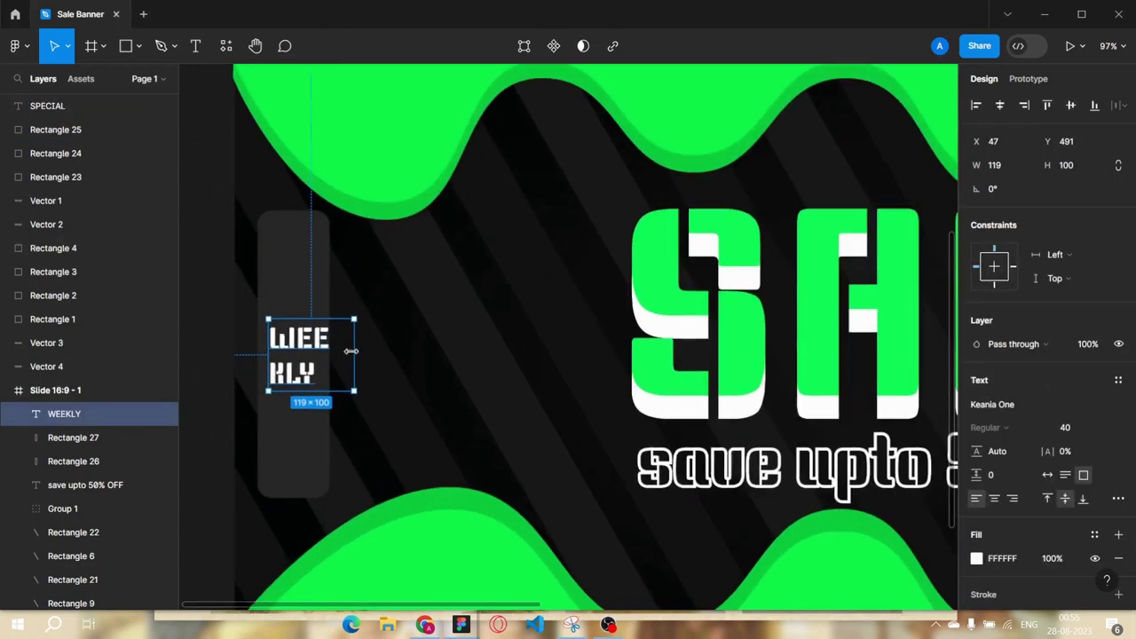
left_click_drag(370, 355, 296, 343)
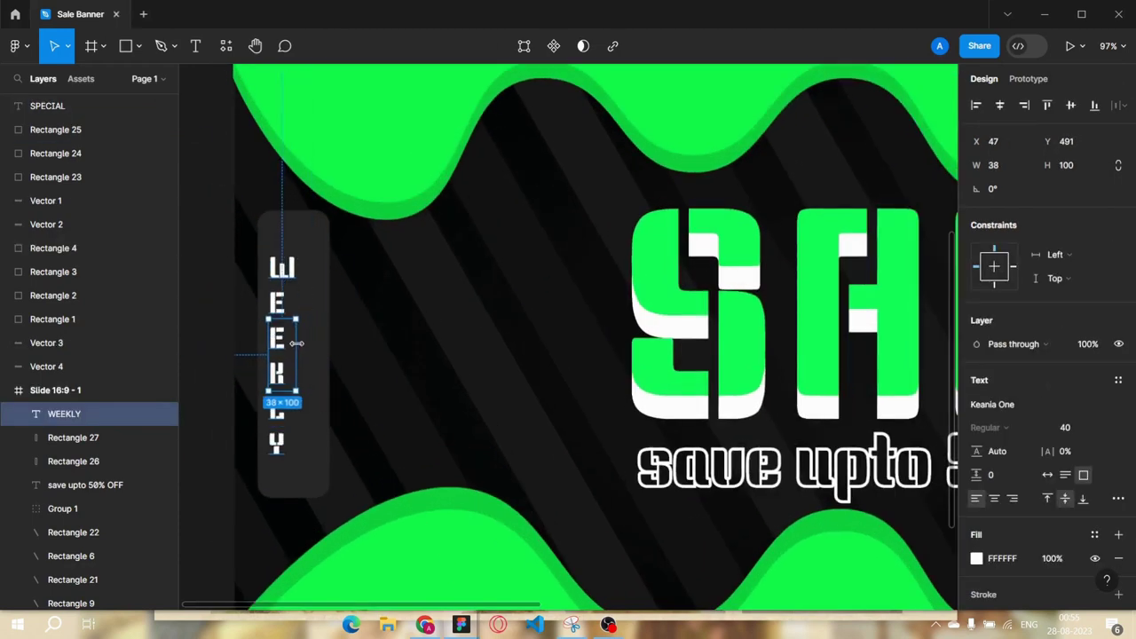
left_click(993, 499)
left_click(310, 257, "shift")
key("ctrl+g")
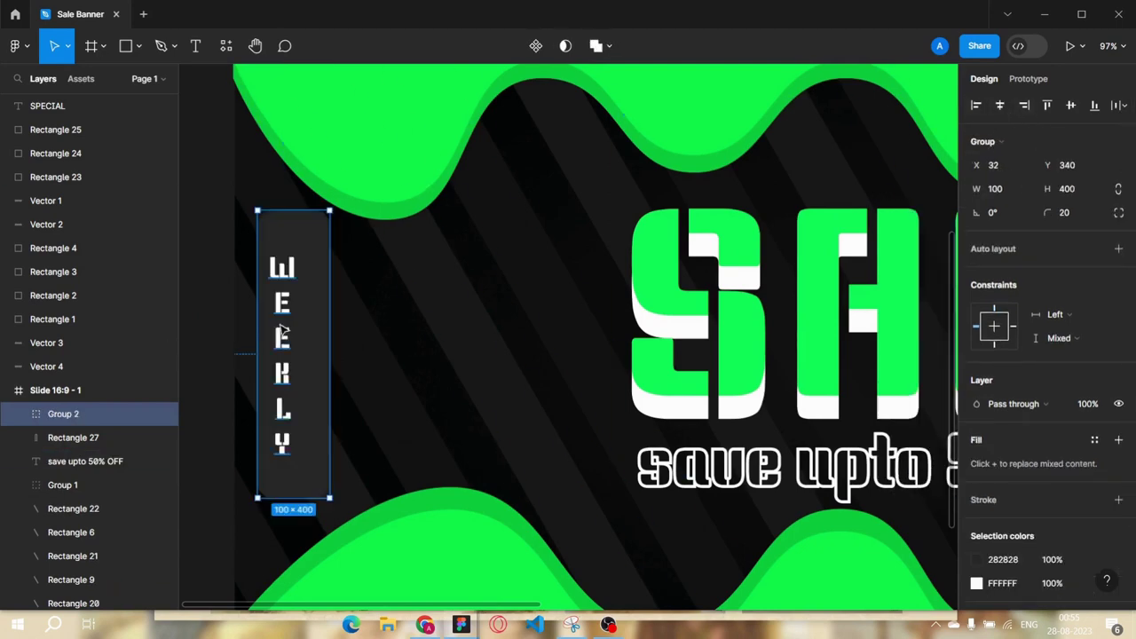
Place SPECIAL on the right bar, group them, and stack its letters vertically, centre-aligned.
double_click(282, 330)
scroll(377, 419, "down", 5)
left_click_drag(532, 142, 910, 373)
left_click(903, 417, "shift")
key("ctrl+g")
double_click(914, 379)
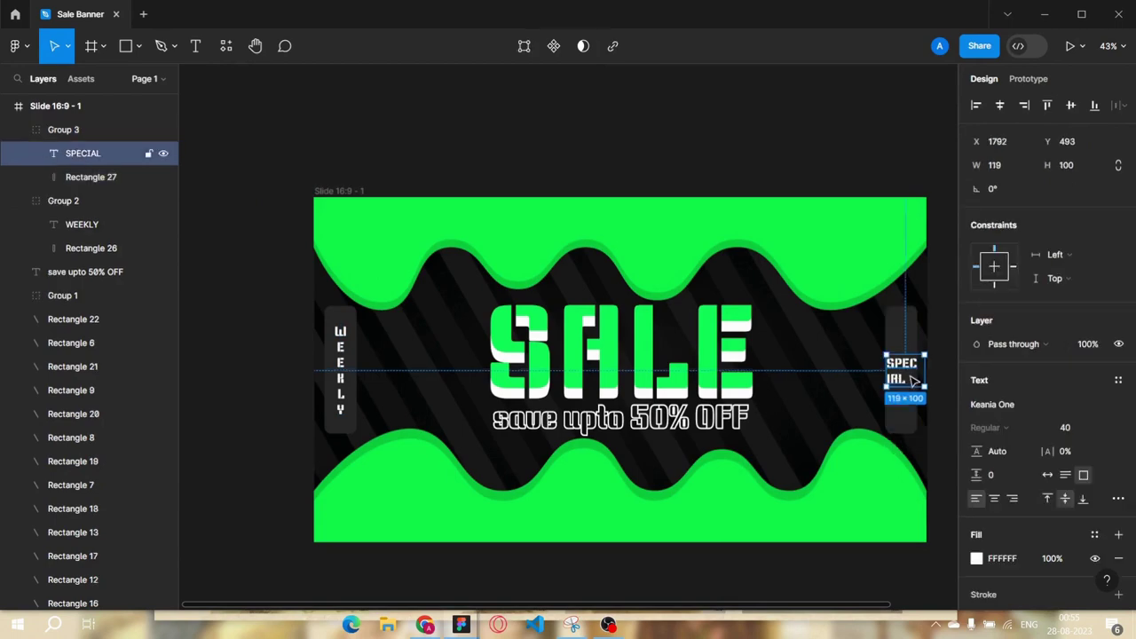
scroll(914, 384, "up", 5)
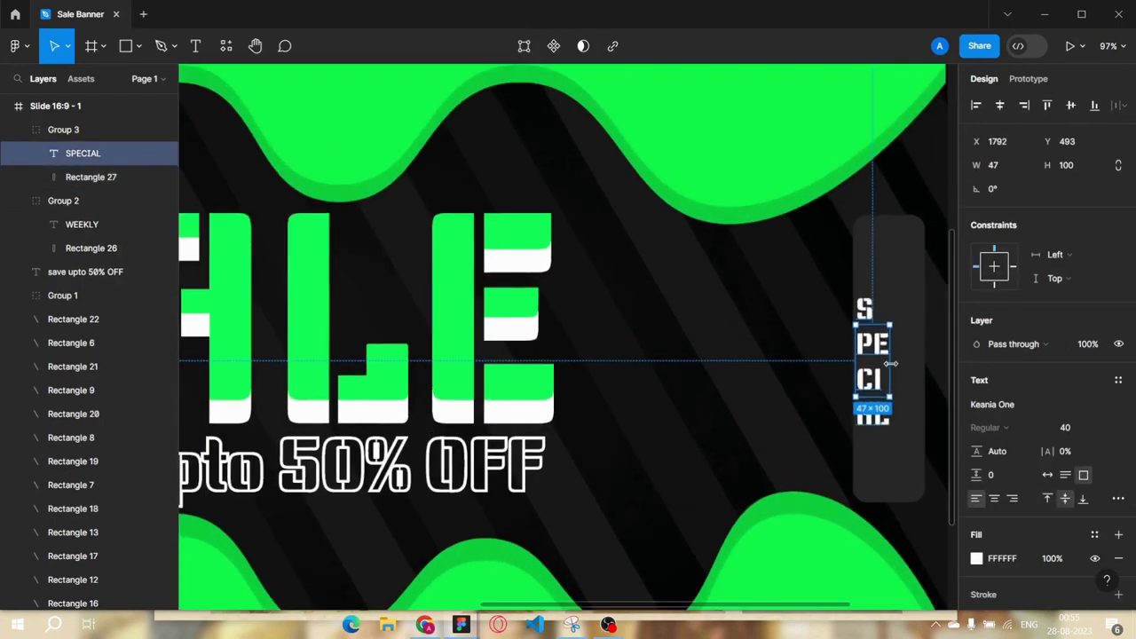
left_click_drag(891, 362, 885, 362)
key("ctrl+alt+t")
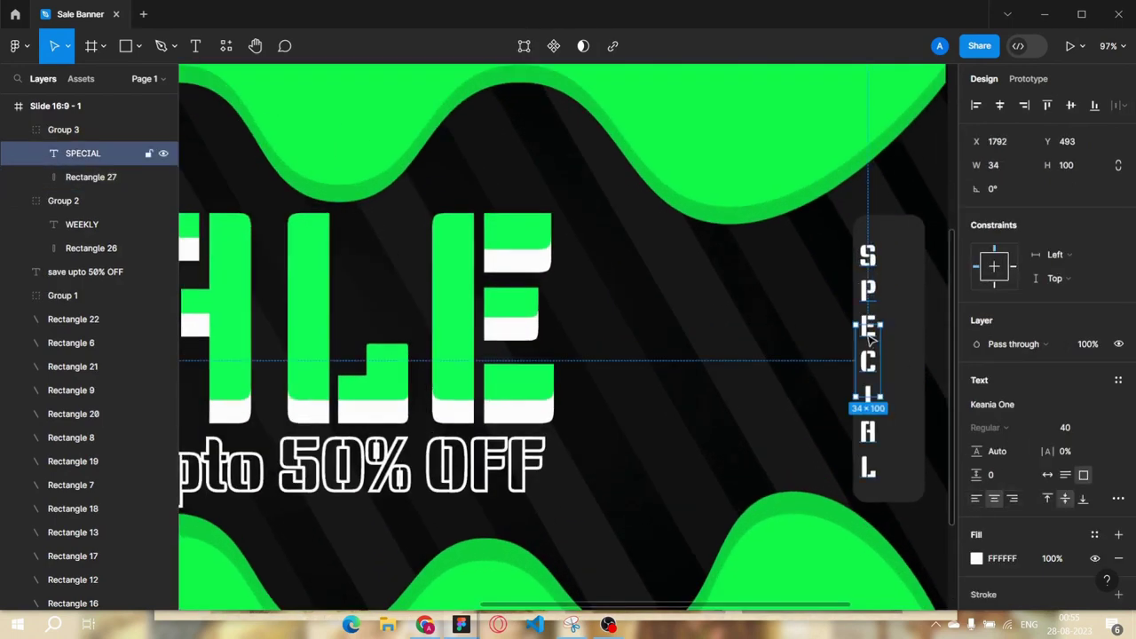
scroll(887, 373, "down", 5)
left_click(793, 552)
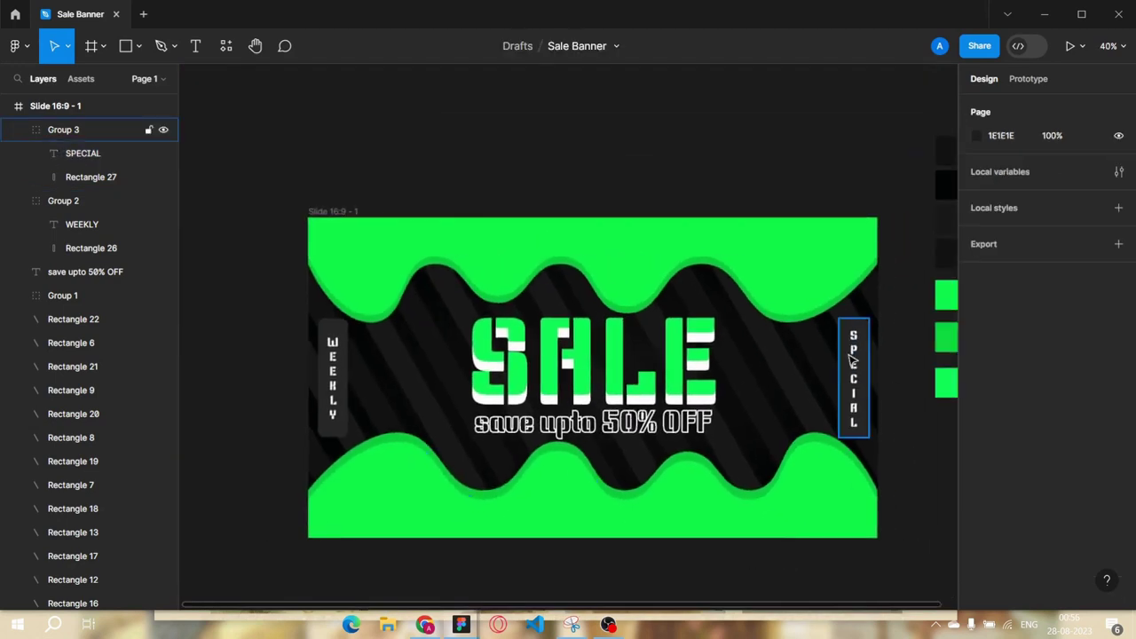
Colour both WEEKLY and SPECIAL labels 00E644 green.
left_click(855, 395)
left_click(331, 373)
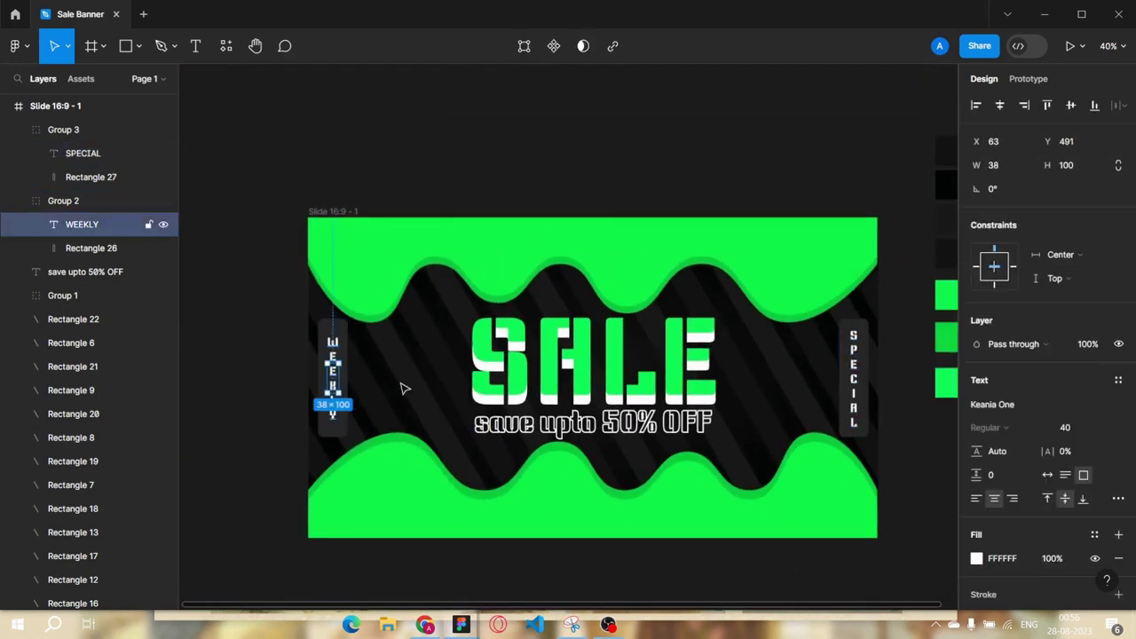
left_click(853, 382, "shift")
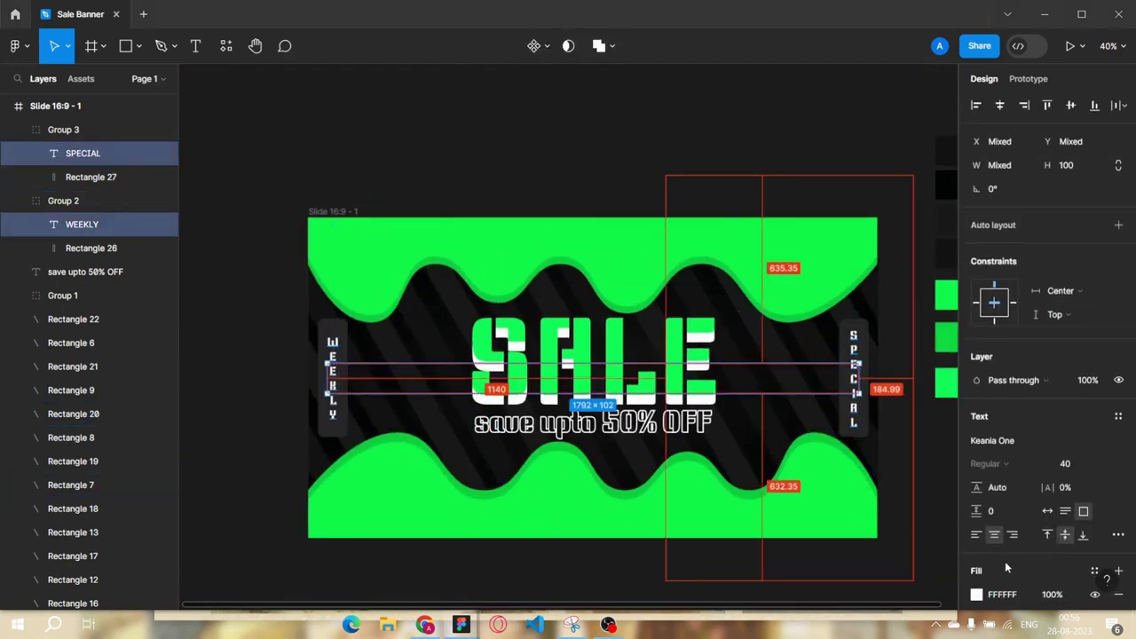
scroll(1005, 542, "down", 3)
left_click(941, 453)
scroll(872, 464, "right", 1)
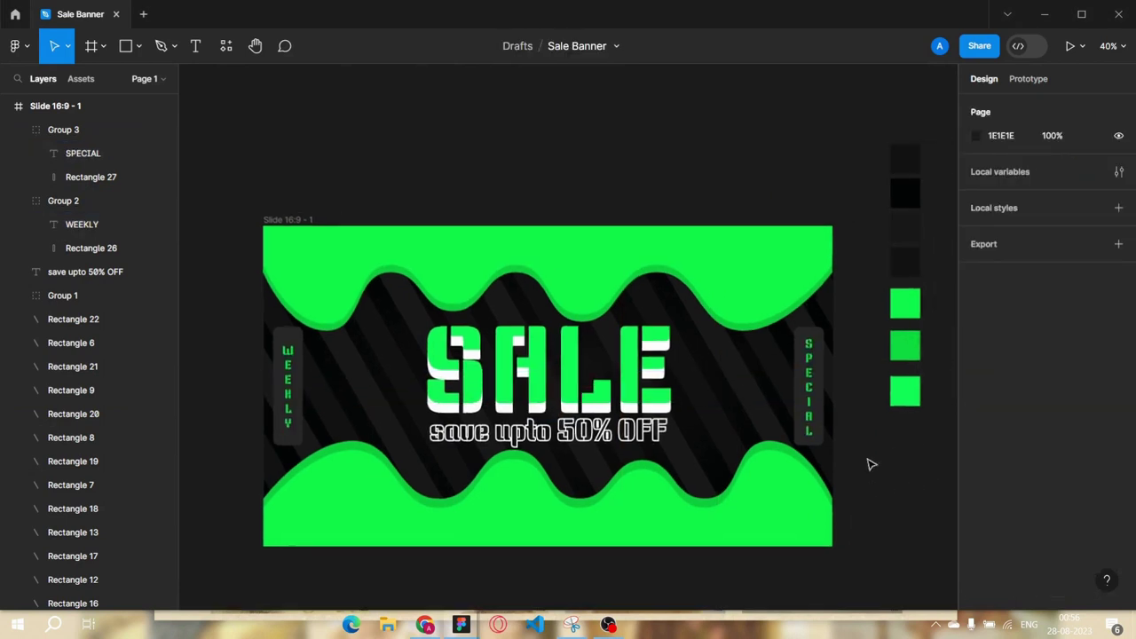
Confirm the new green fill on the WEEKLY and SPECIAL words.
left_click(815, 393)
left_click(81, 223, "shift")
left_click(973, 589)
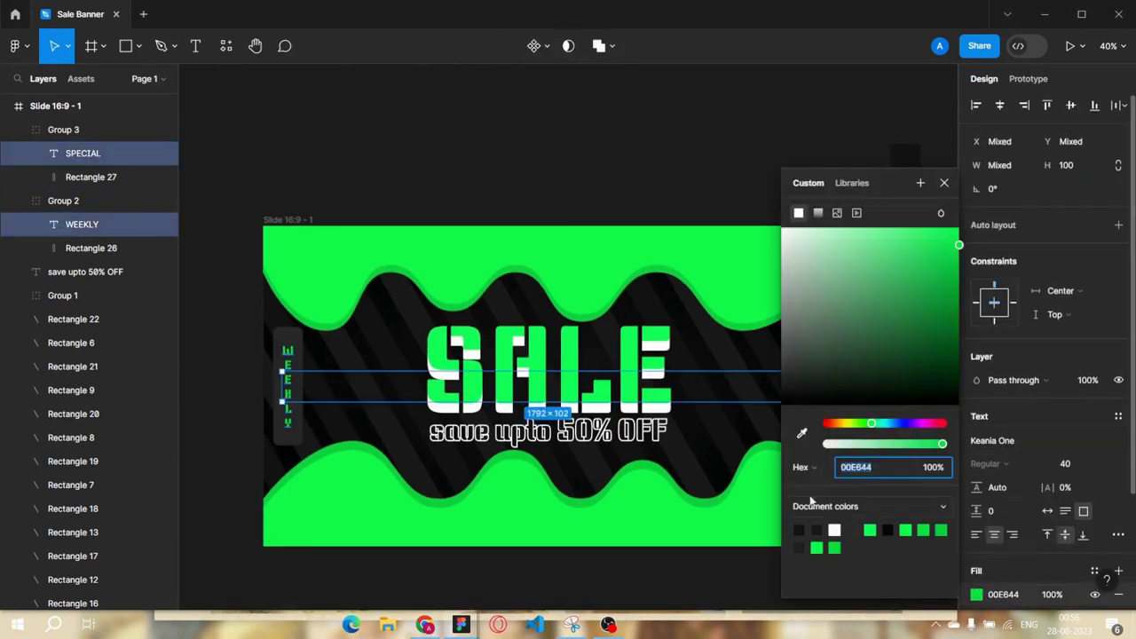
key("Escape")
key("Escape")
scroll(811, 484, "down", 3)
scroll(811, 484, "up", 3)
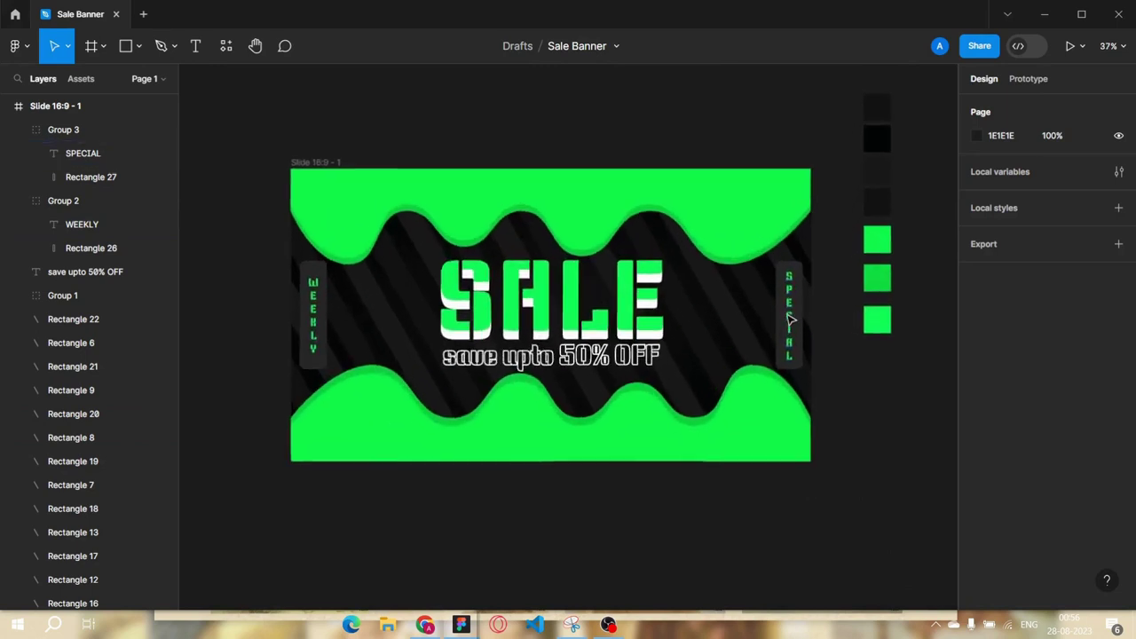
Switch the fill of the top and bottom green waves to a linear gradient.
left_click(638, 218)
left_click(611, 456, "shift")
left_click(976, 367)
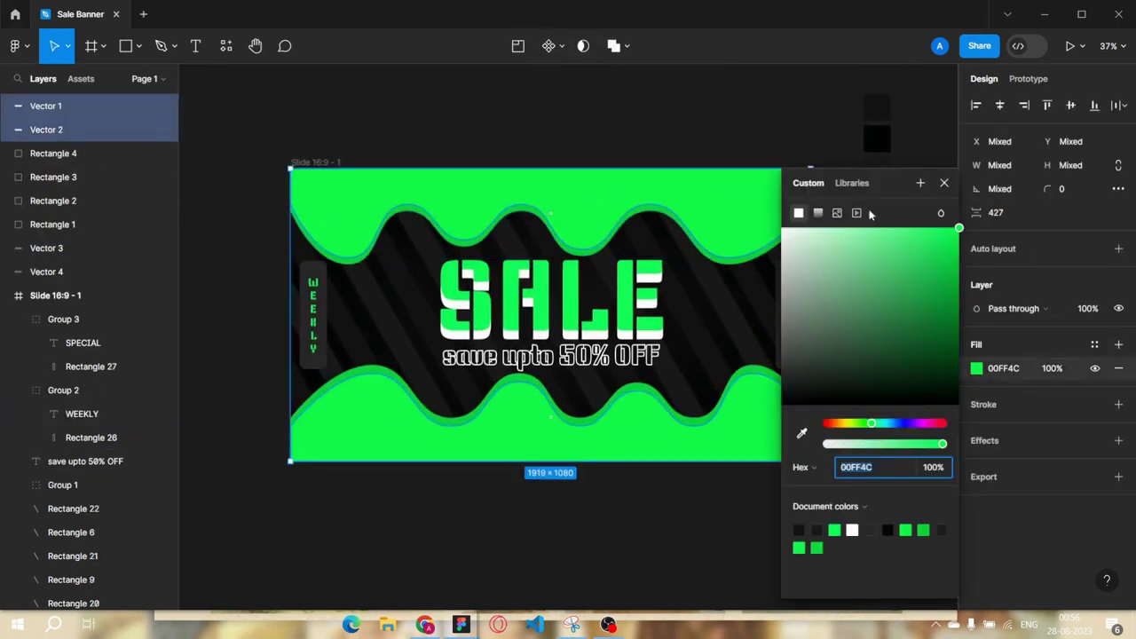
left_click(817, 217)
key("Escape")
key("Escape")
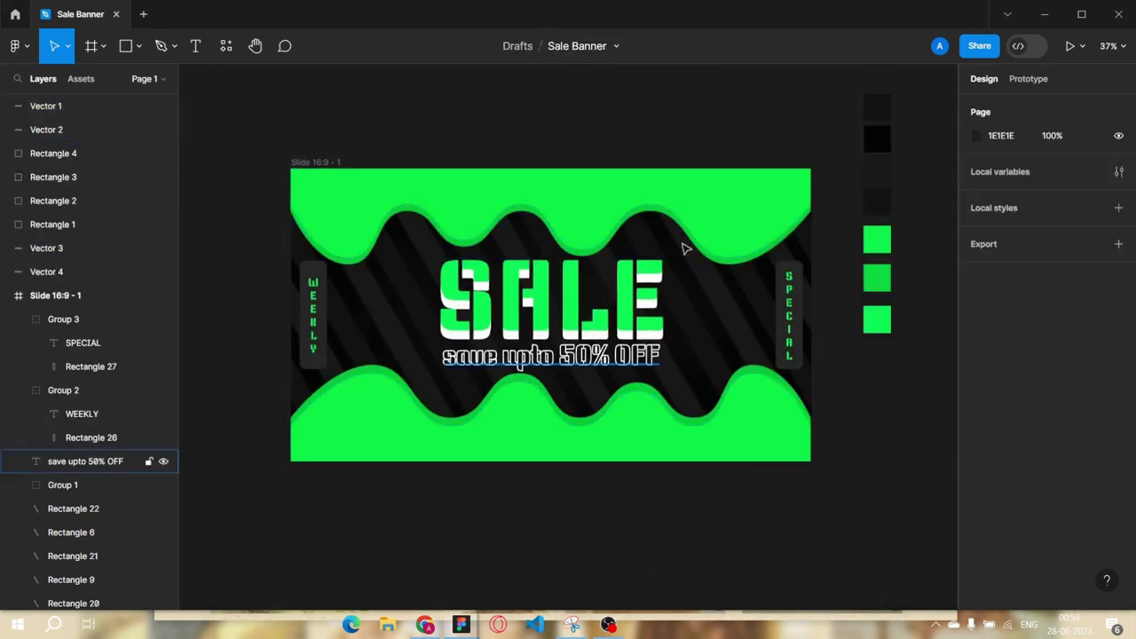
Set one gradient stop to 00BF39 on both the top and bottom waves.
left_click(684, 245)
left_click(976, 307)
mouse_move(893, 238)
left_mouse_down()
mouse_move(962, 298)
mouse_move(966, 277)
left_mouse_up()
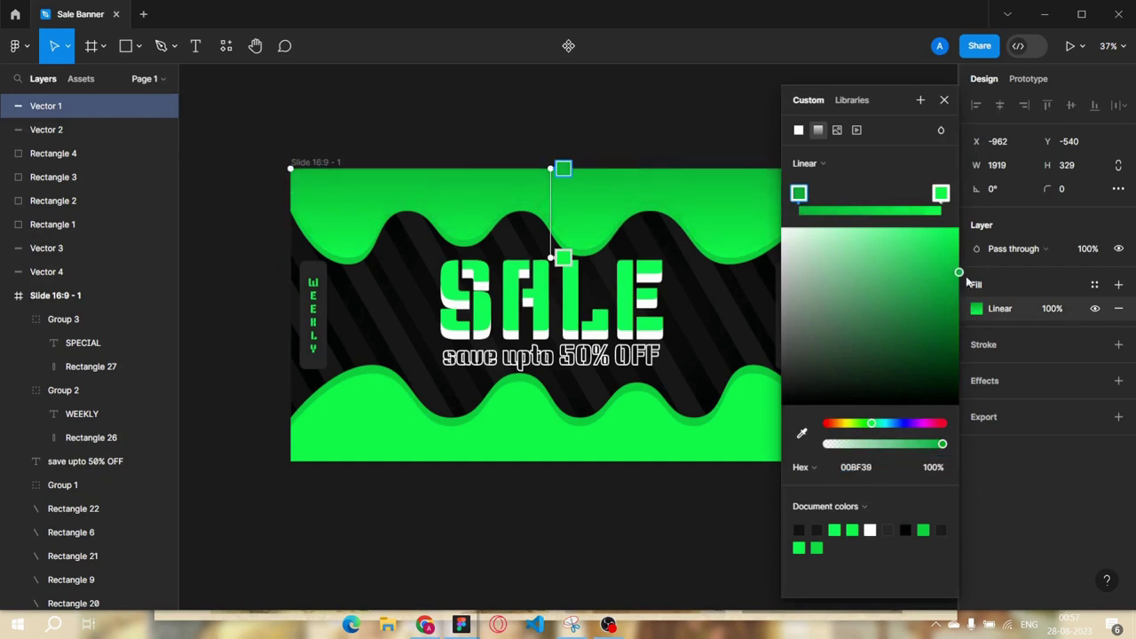
key("Escape")
left_click(627, 434)
left_click(976, 308)
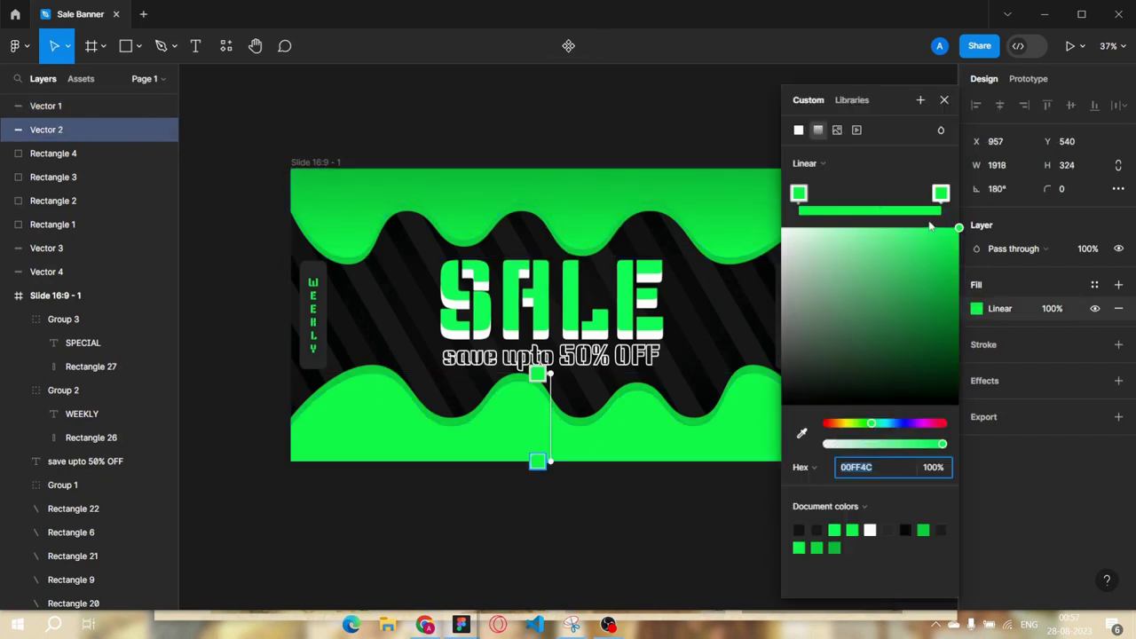
key("Return")
Duplicate a green swatch below the others and give it the 00BF39 fill.
left_click(634, 145)
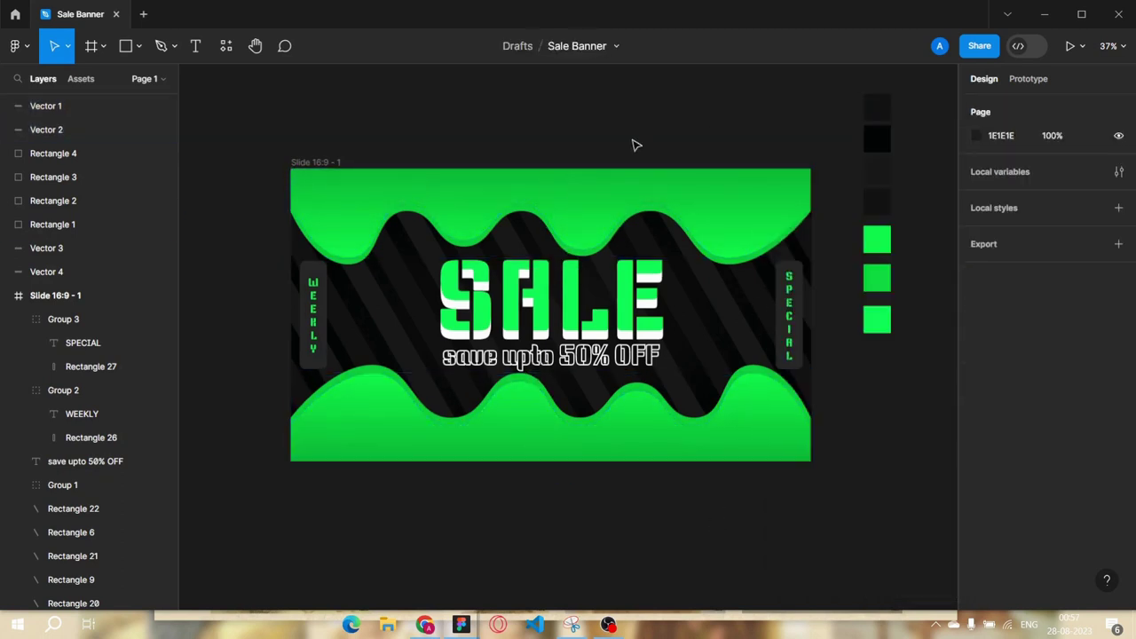
left_click(655, 188)
left_click(976, 308)
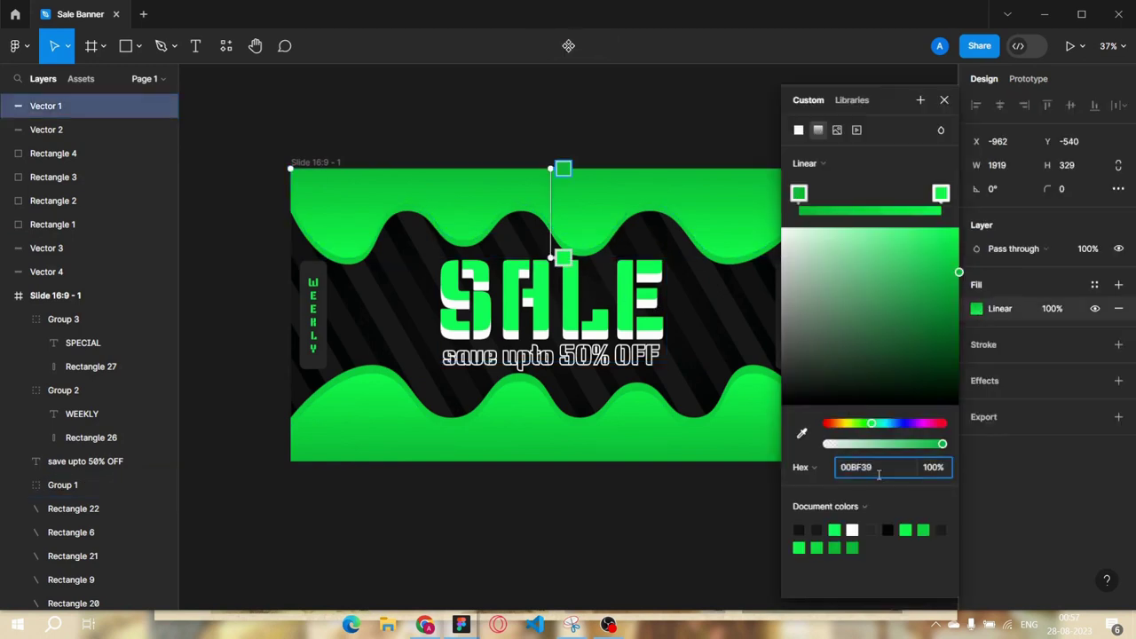
key("Escape")
key("Escape")
left_click_drag(877, 320, 879, 367)
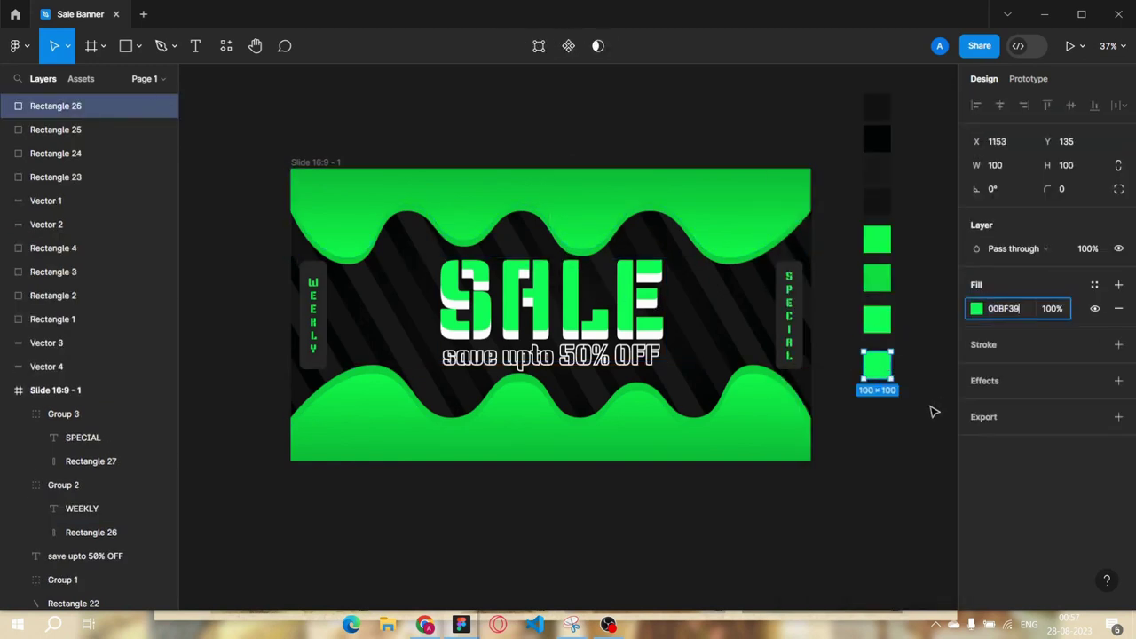
left_click(876, 439)
scroll(876, 449, "down", 2)
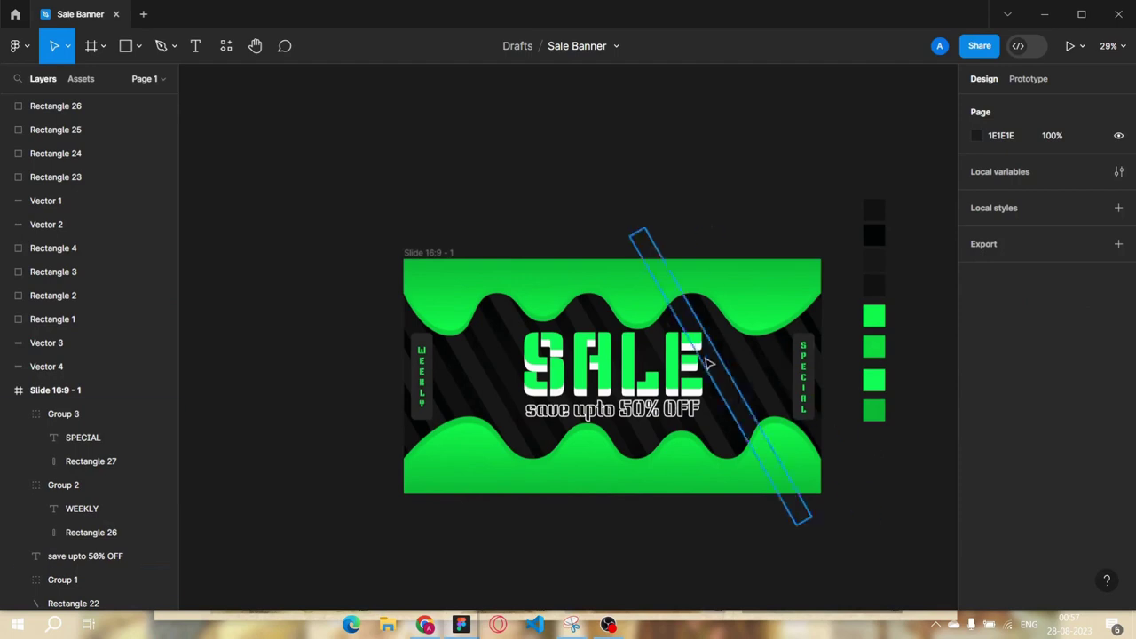
Set the upper and lower wave rims to a slightly darker green, 00C83D.
left_click(680, 436)
left_click(745, 334, "shift")
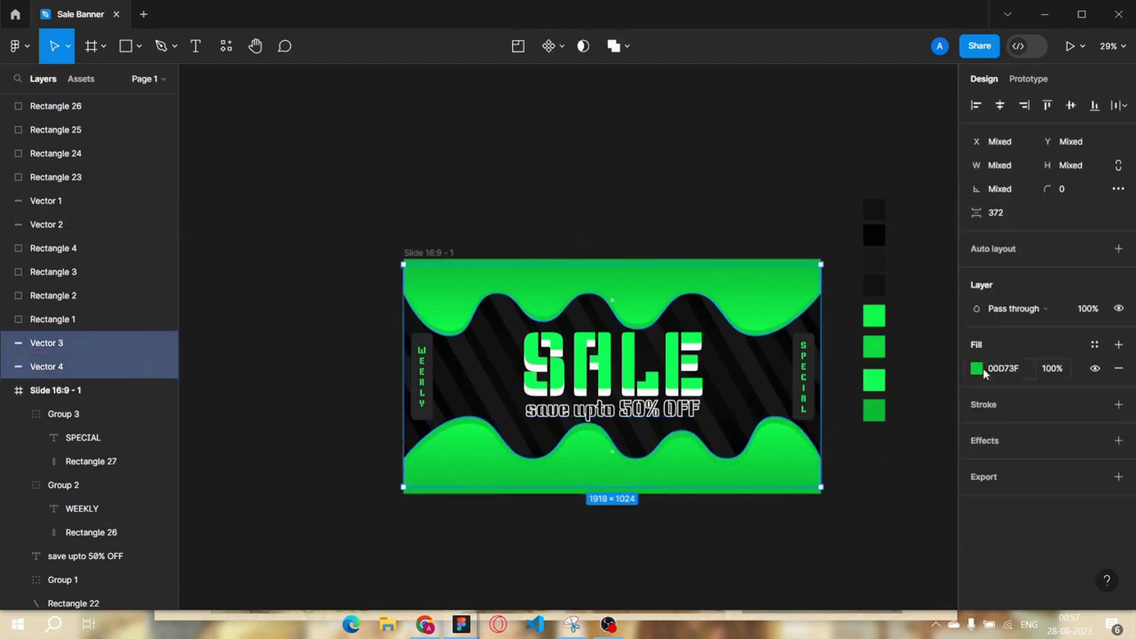
left_click(976, 367)
left_click(958, 262)
left_click(869, 204)
Add drop shadows to both waves, with the top wave's at Y 6 and blur 10.
left_click(799, 297)
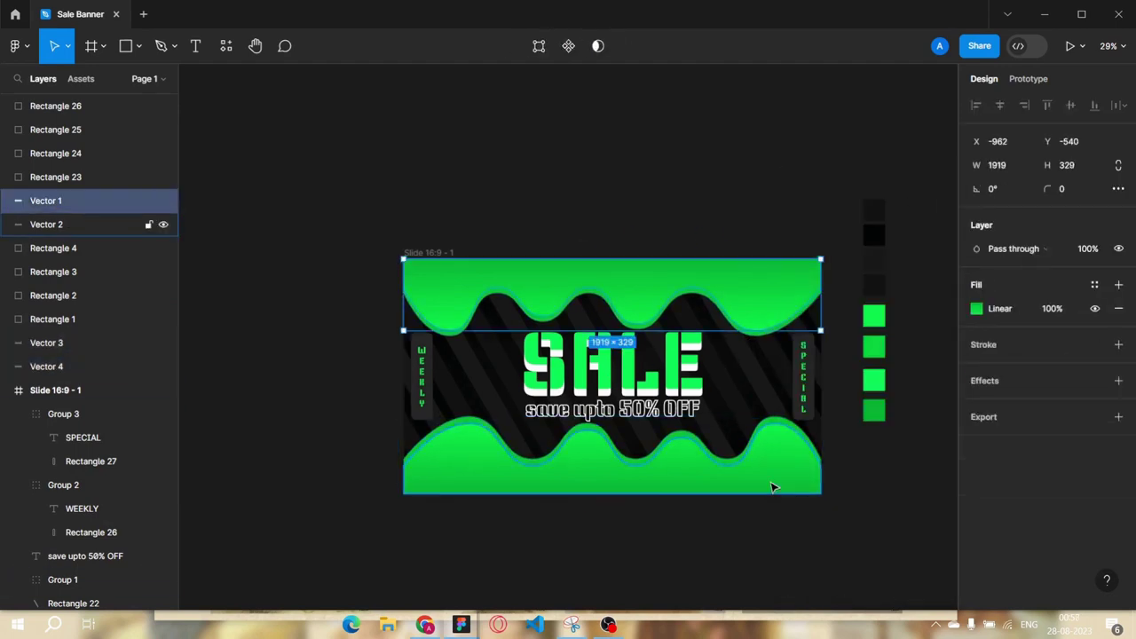
left_click(772, 486, "shift")
left_click(1118, 380)
left_click(976, 403)
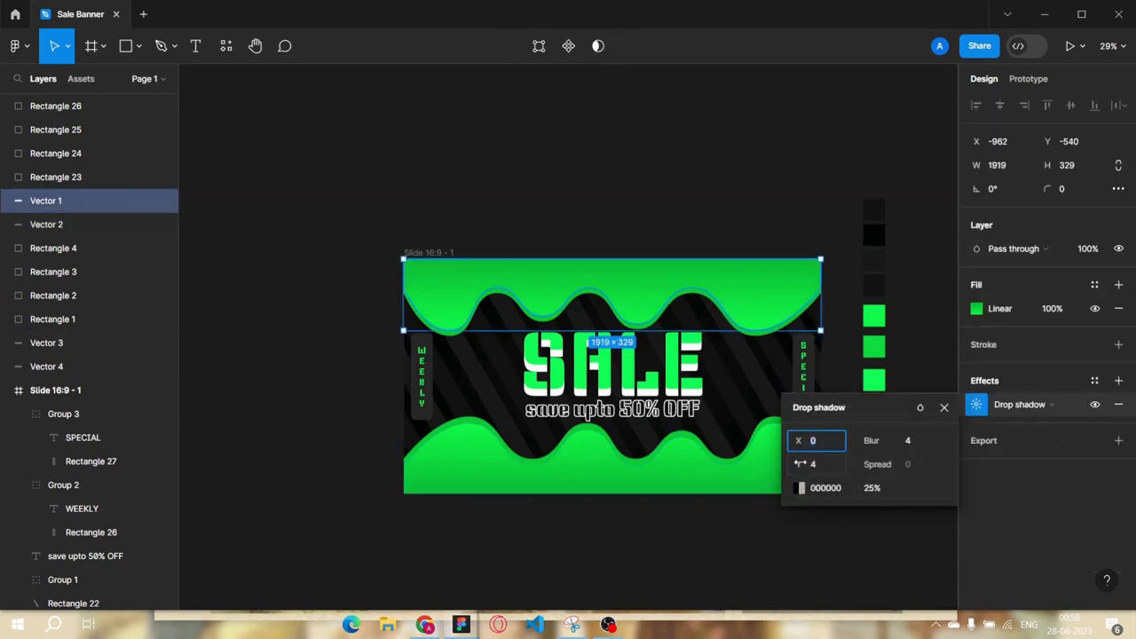
scroll(729, 306, "up", 3)
key("Tab")
type("6")
key("Tab")
type("10")
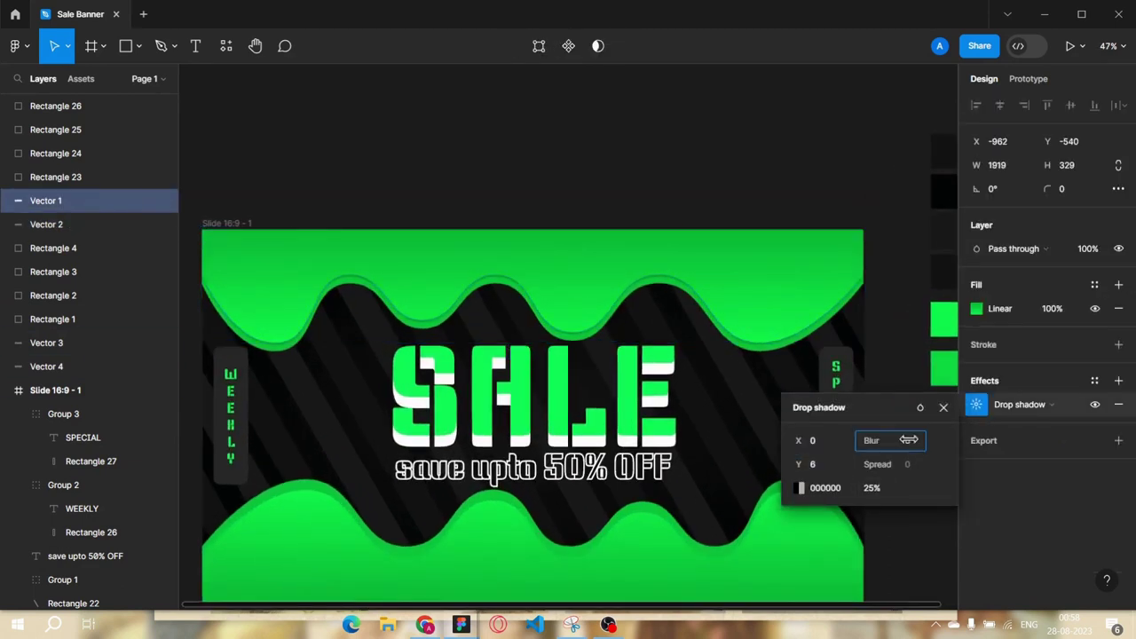
left_click(870, 363)
Make the bottom wave's shadow point upward with a Y offset of -6.
left_click(852, 506)
left_click(976, 404)
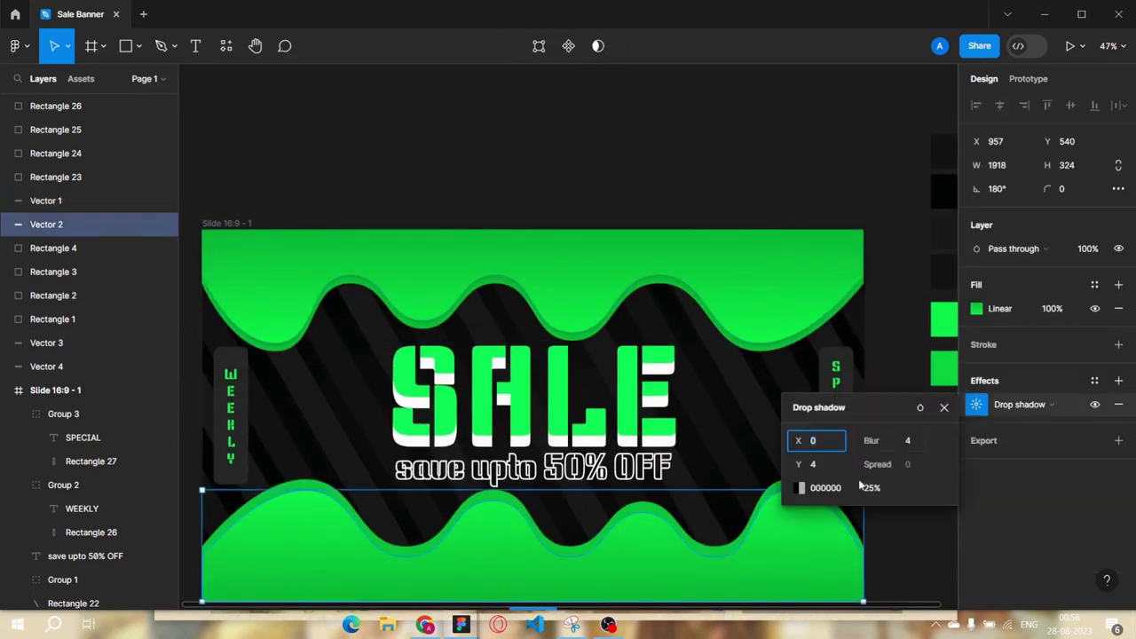
type("6")
left_click(915, 446)
type("0")
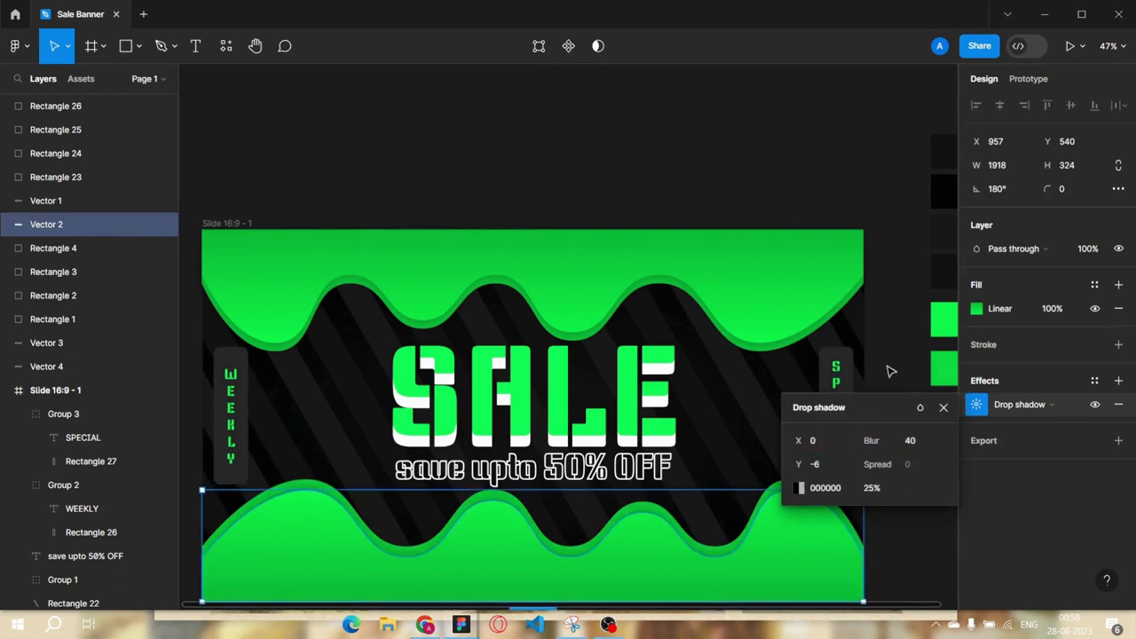
left_click(888, 370)
Give WEEKLY and SPECIAL a drop shadow with 0 vertical offset and a green glow.
left_click(838, 391)
left_click(257, 406, "shift")
scroll(1047, 355, "down", 3)
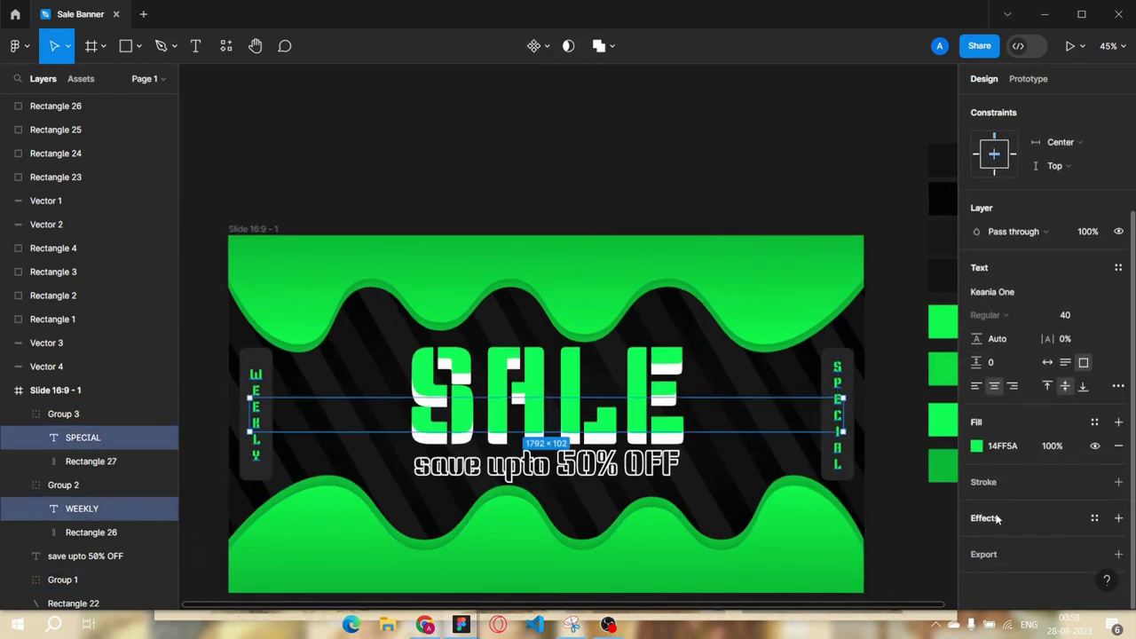
left_click(1118, 494)
left_click(1020, 518)
left_click(1021, 518)
left_click(976, 518)
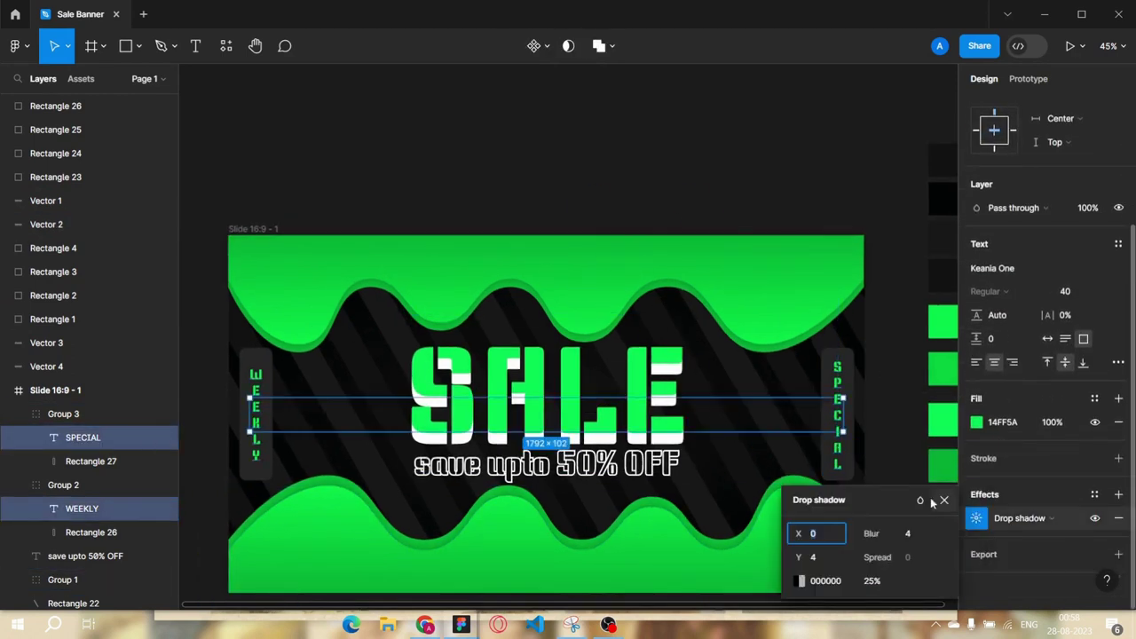
left_click(803, 581)
left_click(654, 461)
left_click(900, 382)
scroll(715, 414, "down", 1)
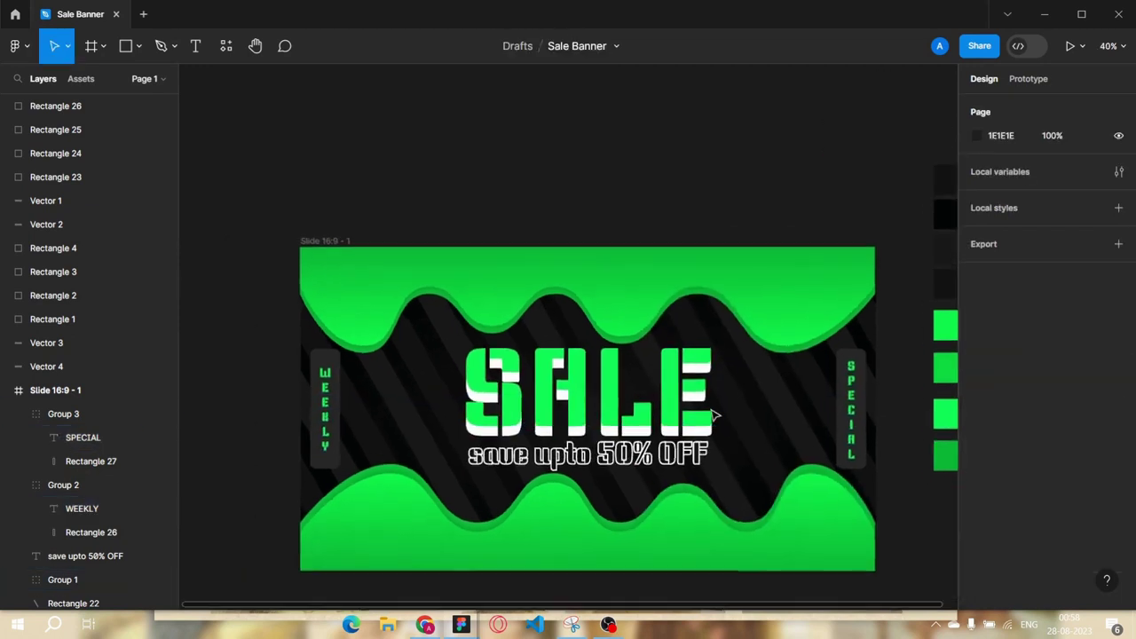
key("shift+1")
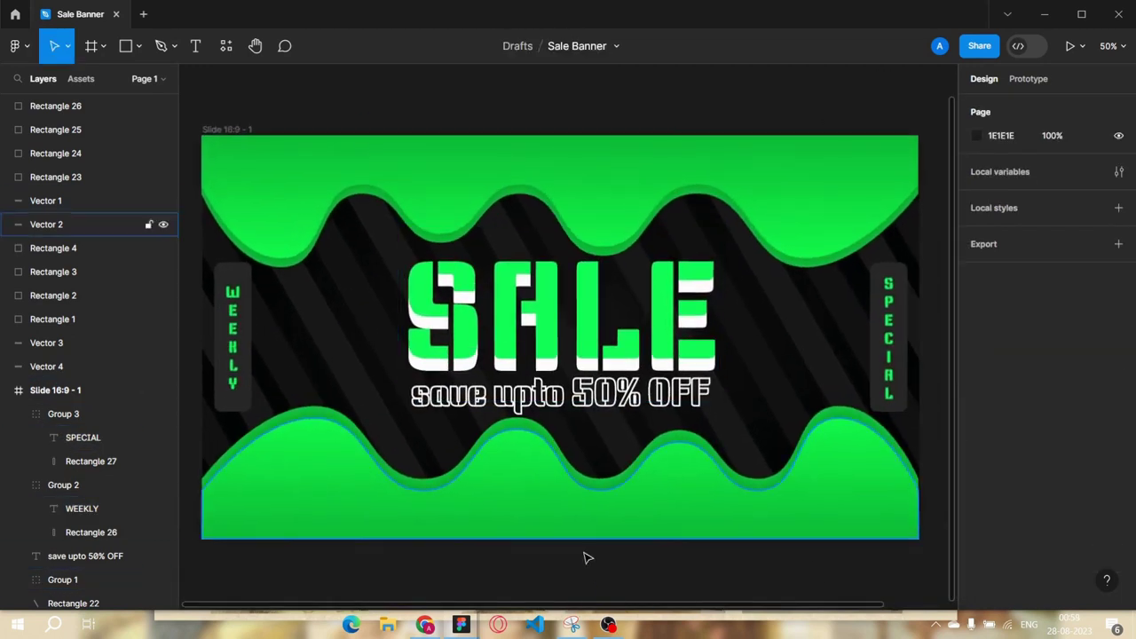